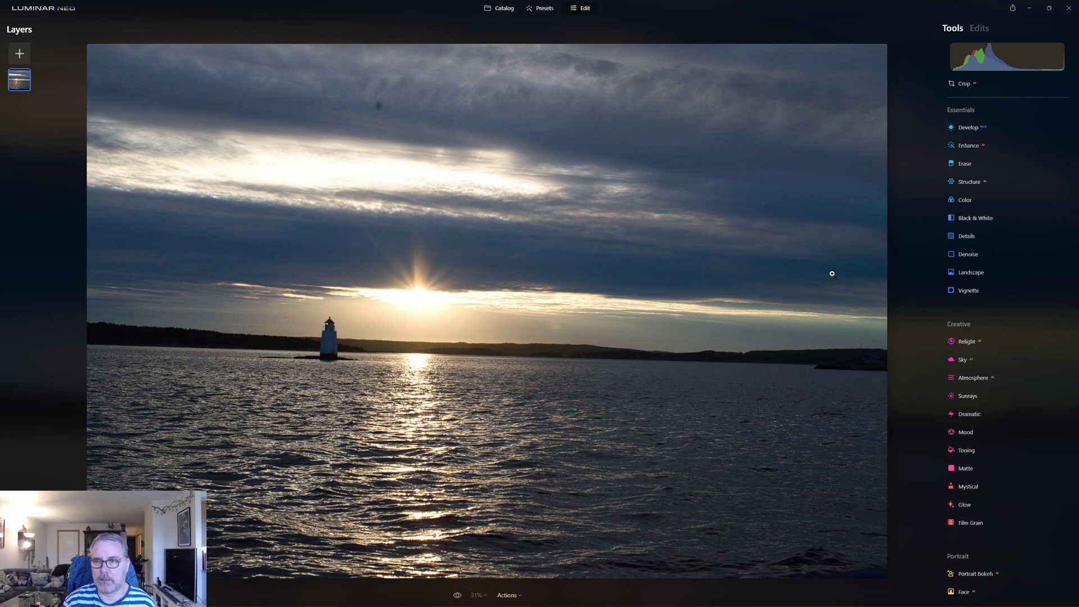
- Develop the sunset photo's light with Highlights at -91, Shadows at 39 and Blacks at -28
left_click(967, 128)
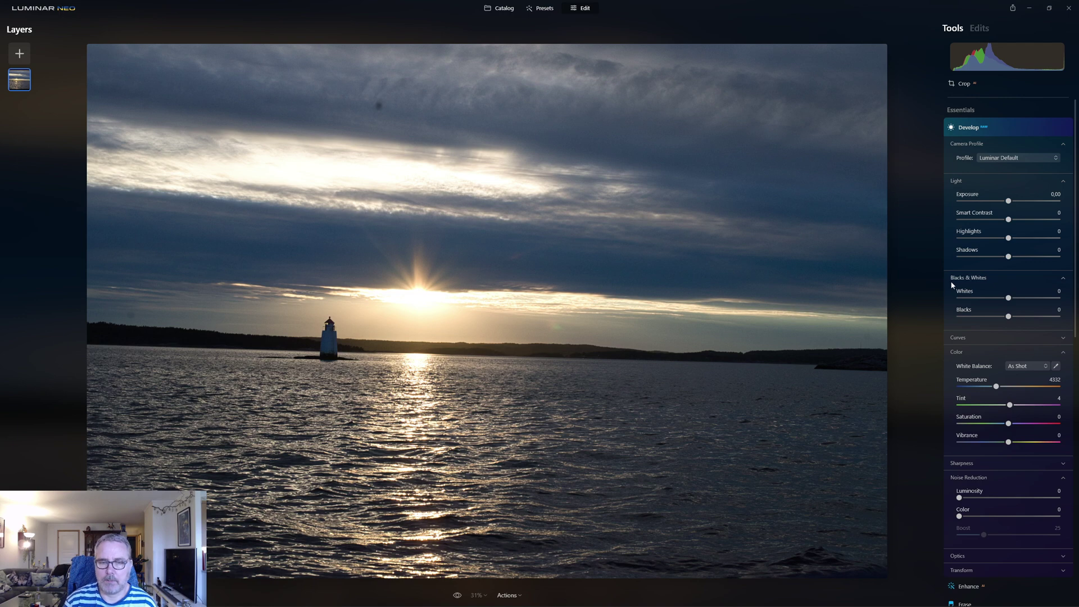
left_click_drag(1008, 237, 1028, 256)
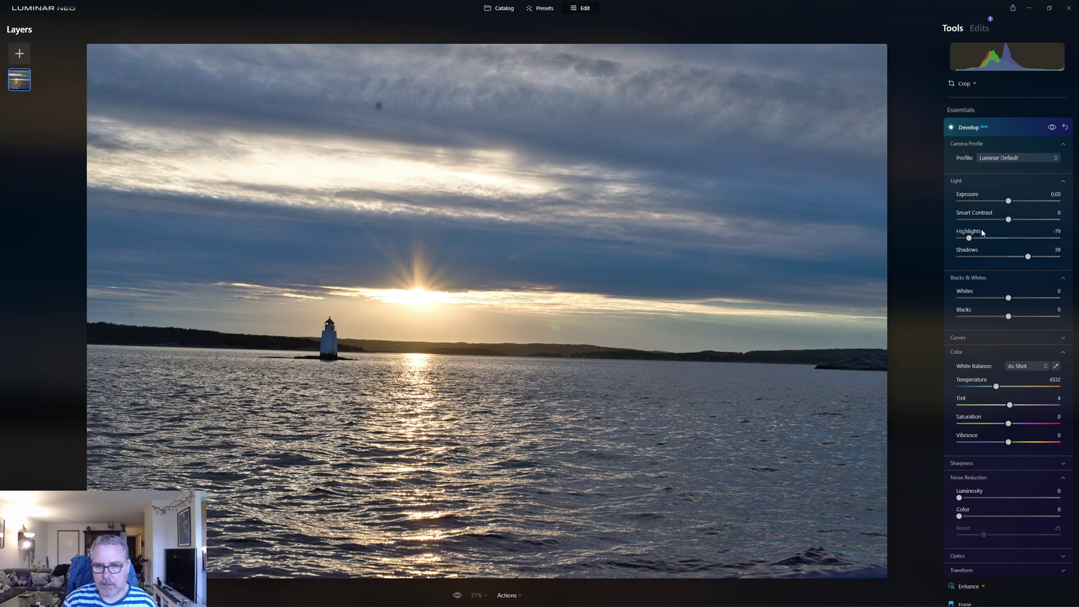
left_click_drag(968, 239, 964, 239)
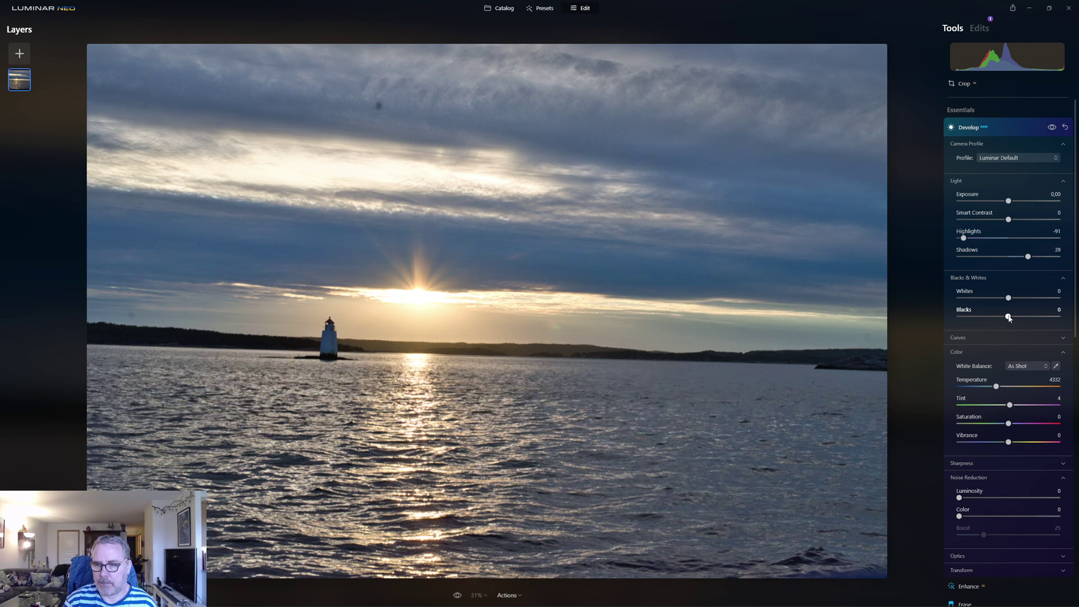
left_click_drag(1010, 318, 994, 318)
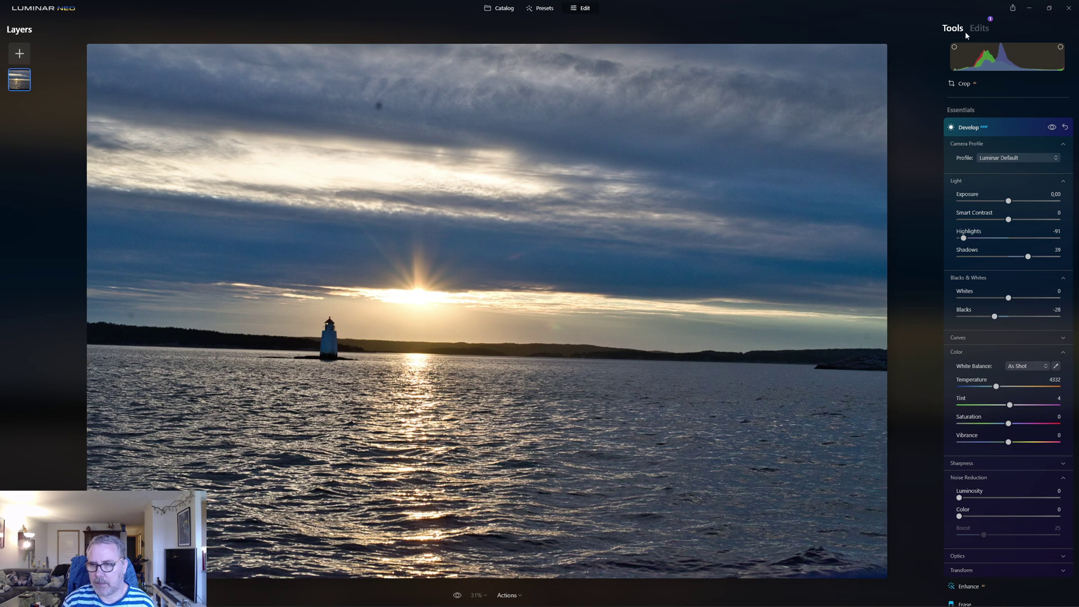
mouse_move(957, 49)
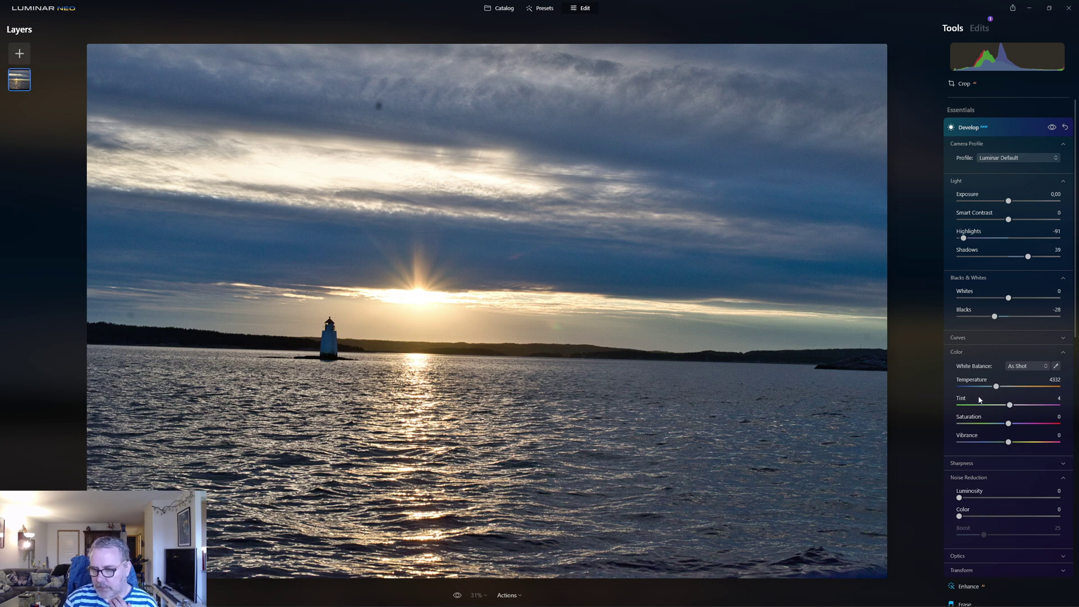
- Set the Develop Tint to 14 and Vibrance to 22, and lower Highlights to -97
left_click_drag(1010, 409, 1012, 408)
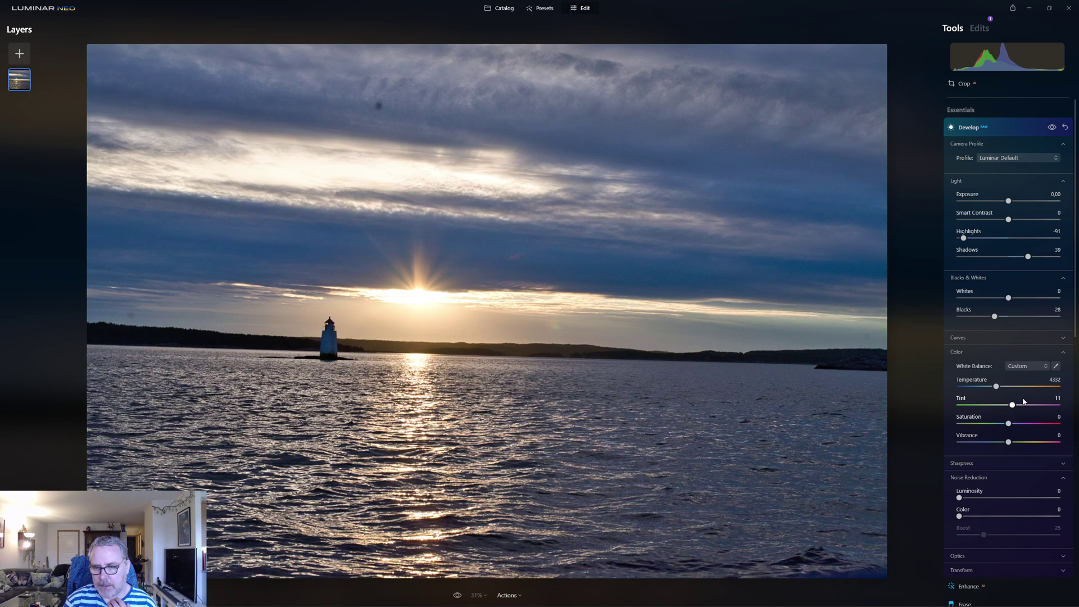
left_click(1015, 408)
left_click_drag(1015, 408, 1012, 407)
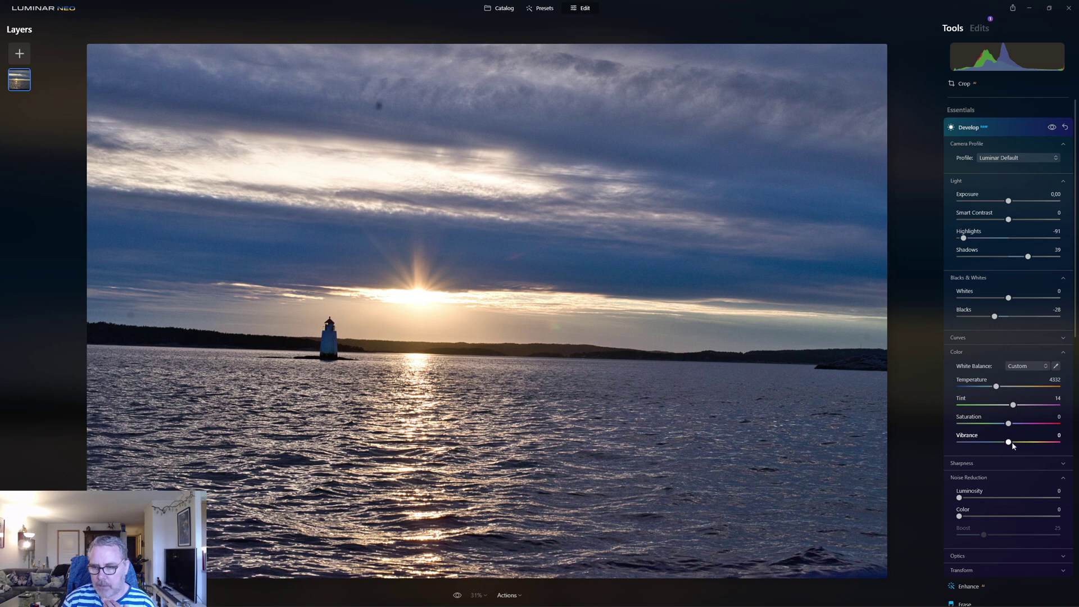
left_click_drag(1009, 444, 1020, 444)
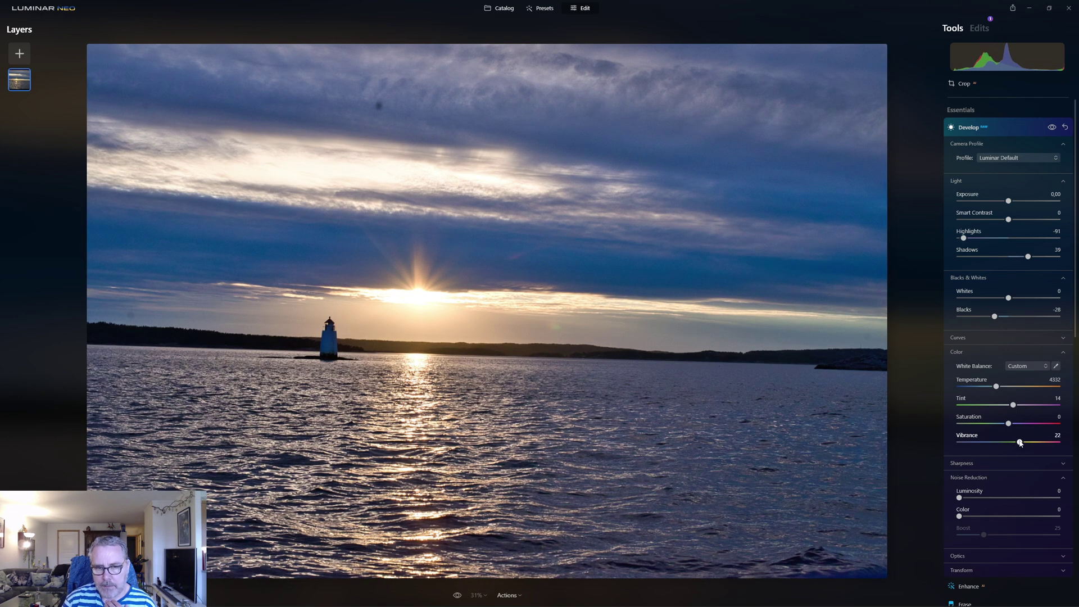
left_click_drag(964, 240, 961, 240)
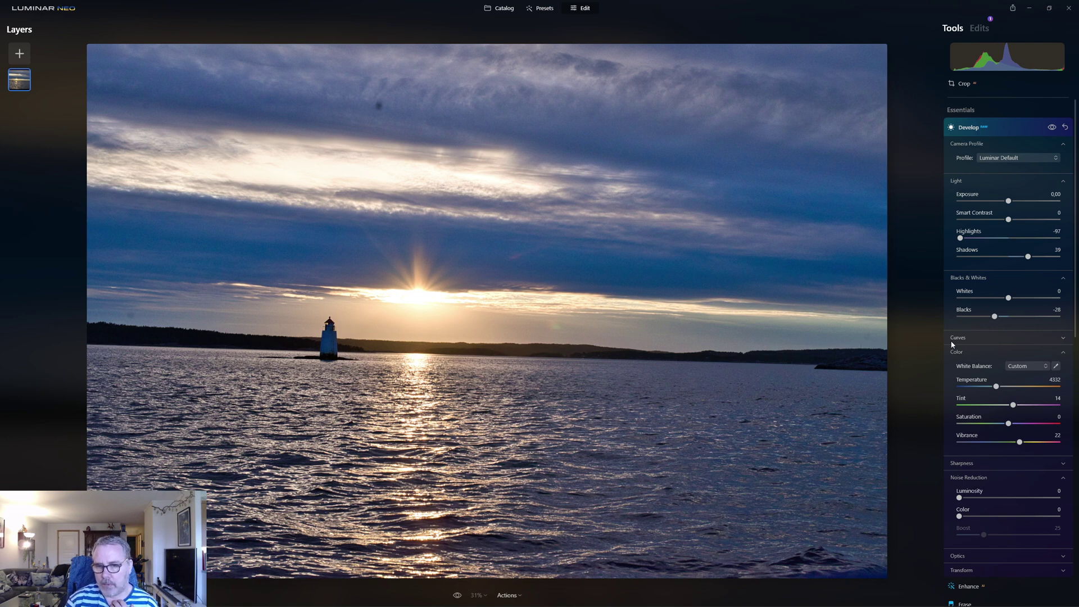
- Enable Auto Distortion Corrections and Auto Fix Chromatic Aberrations in the Develop optics settings
left_click(998, 553)
left_click(960, 491)
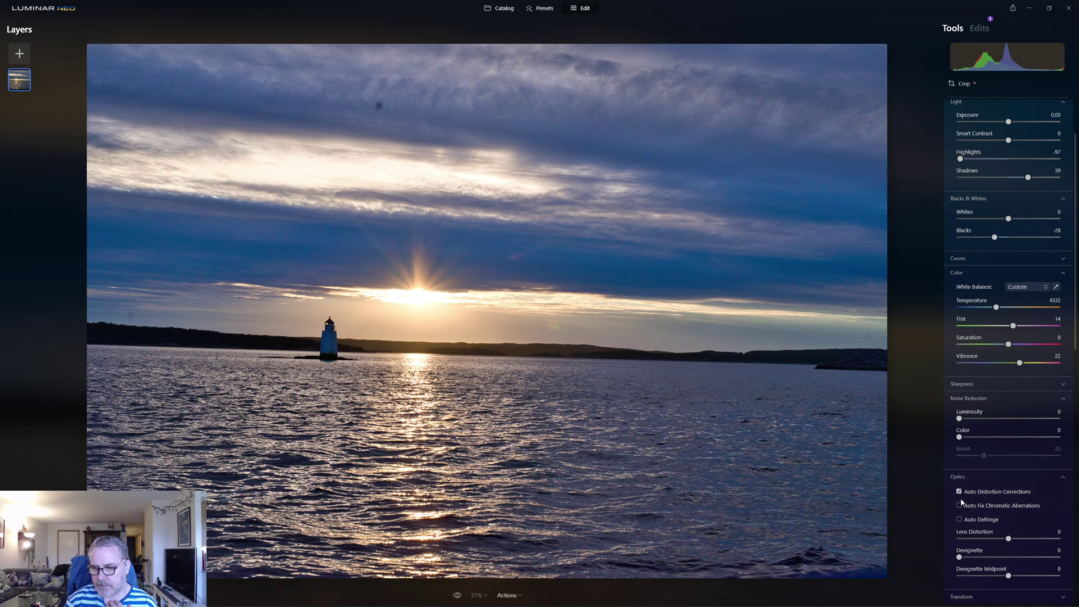
left_click(959, 506)
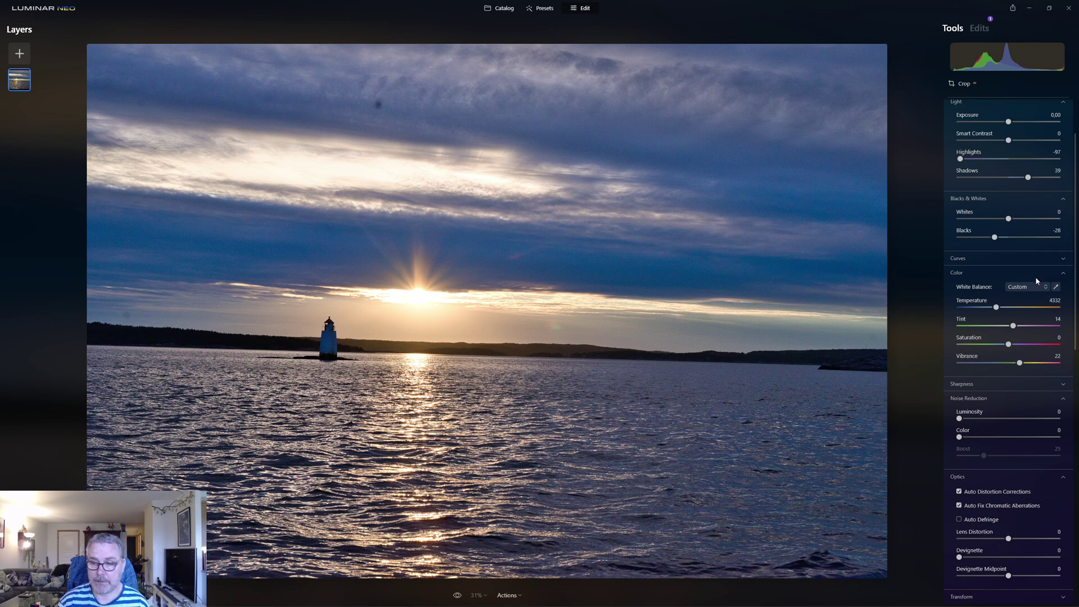
- Start cropping the photo with a custom 2:1 aspect ratio
scroll(1006, 168, "up", 3)
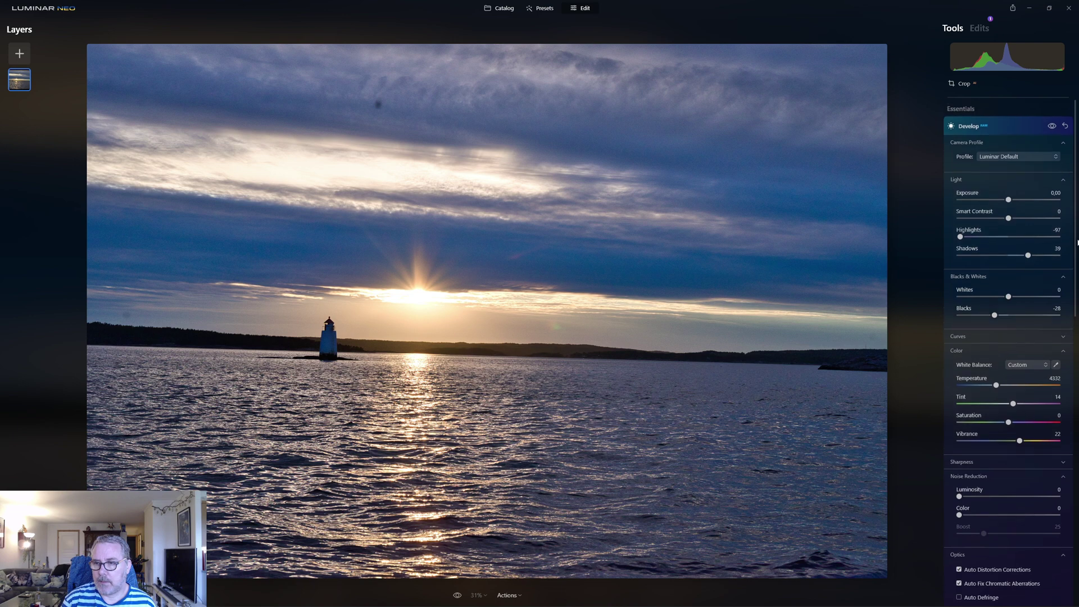
left_click(964, 85)
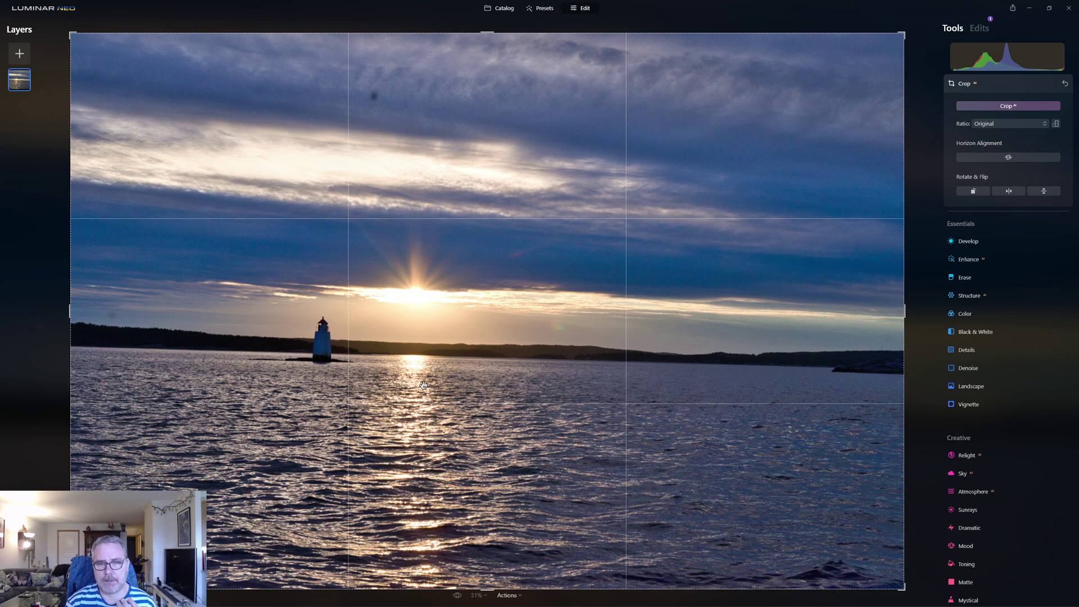
left_click(1016, 123)
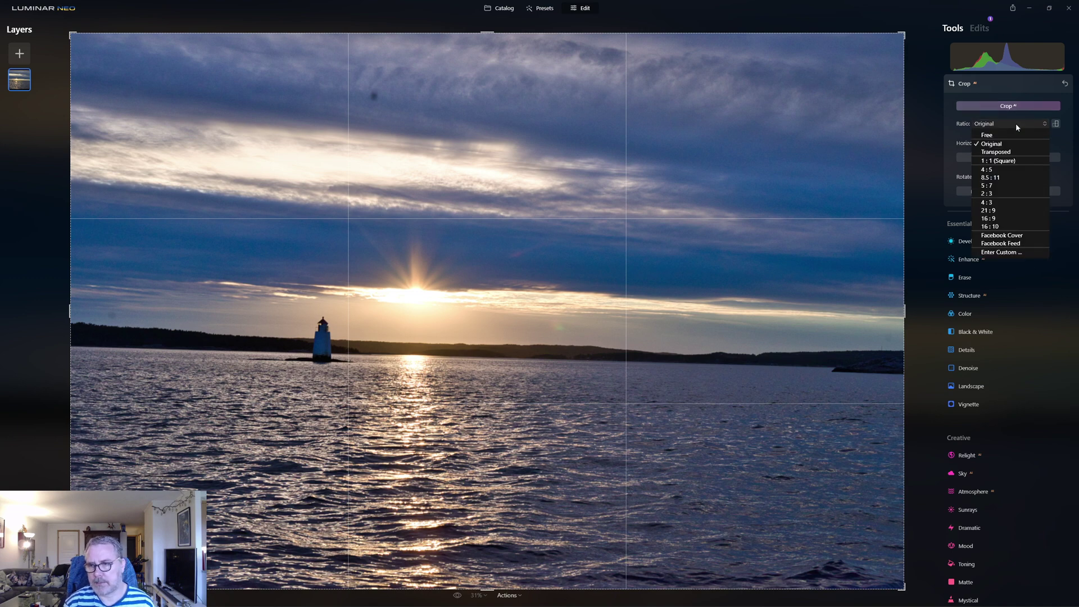
left_click(997, 252)
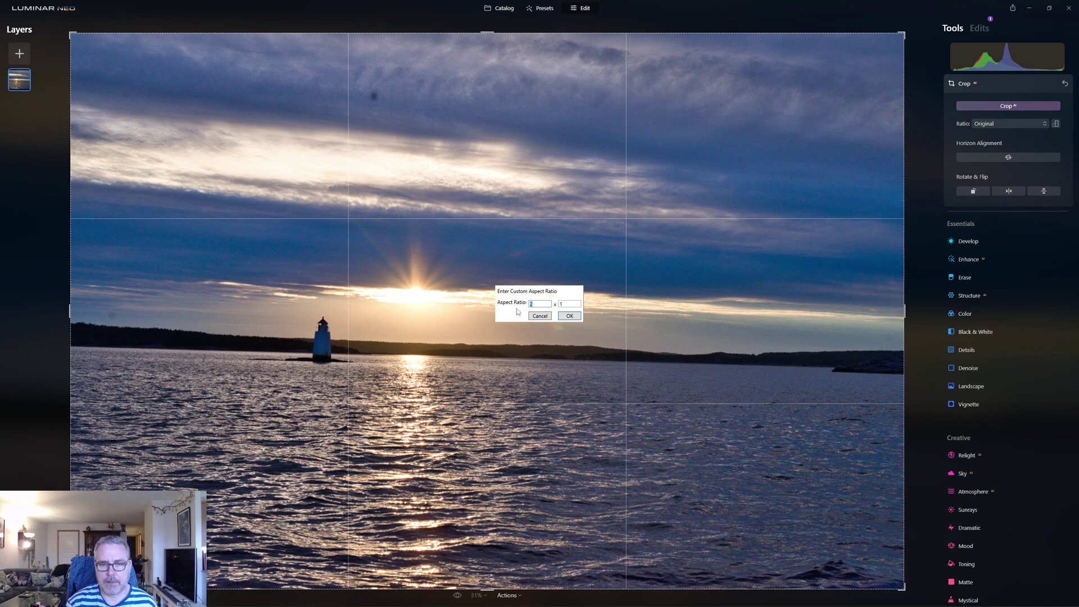
left_click(569, 316)
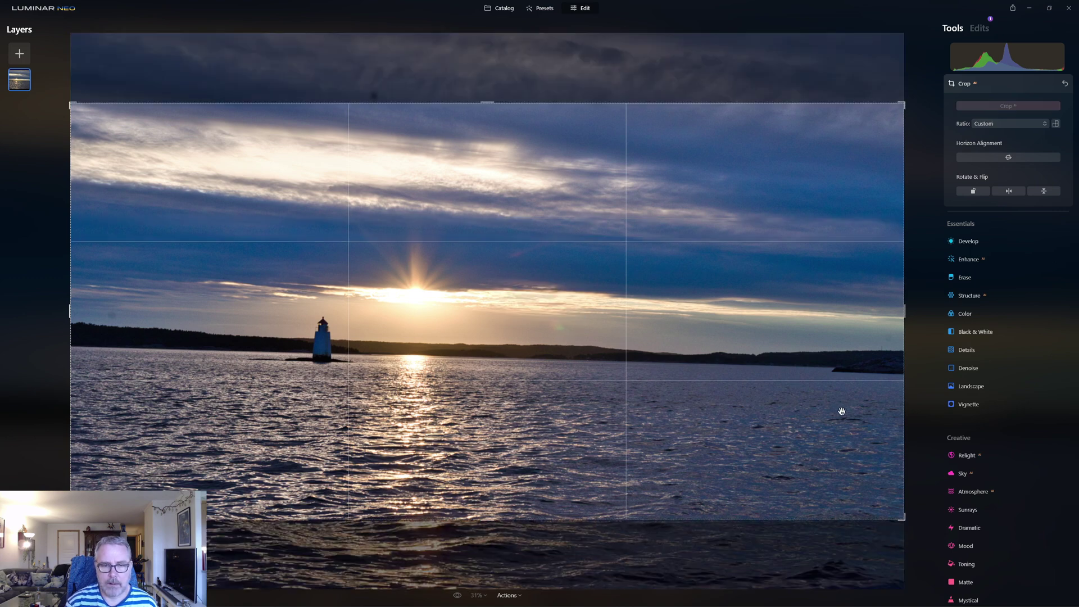
- Straighten the horizon, then tighten and reposition the crop around the lighthouse and sun, and apply it
left_click_drag(916, 309, 916, 309)
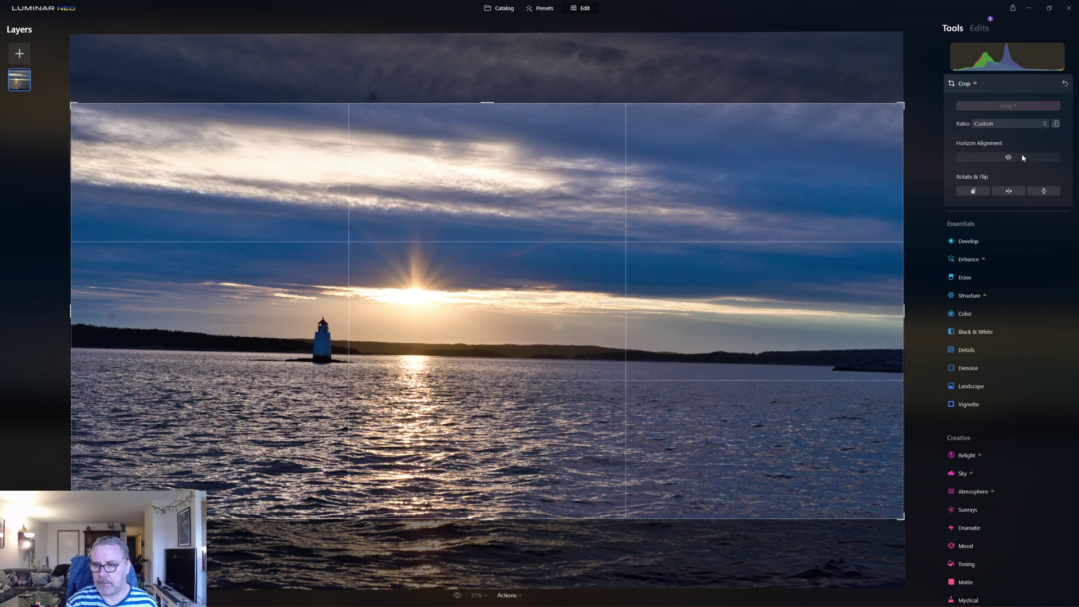
left_click(1008, 157)
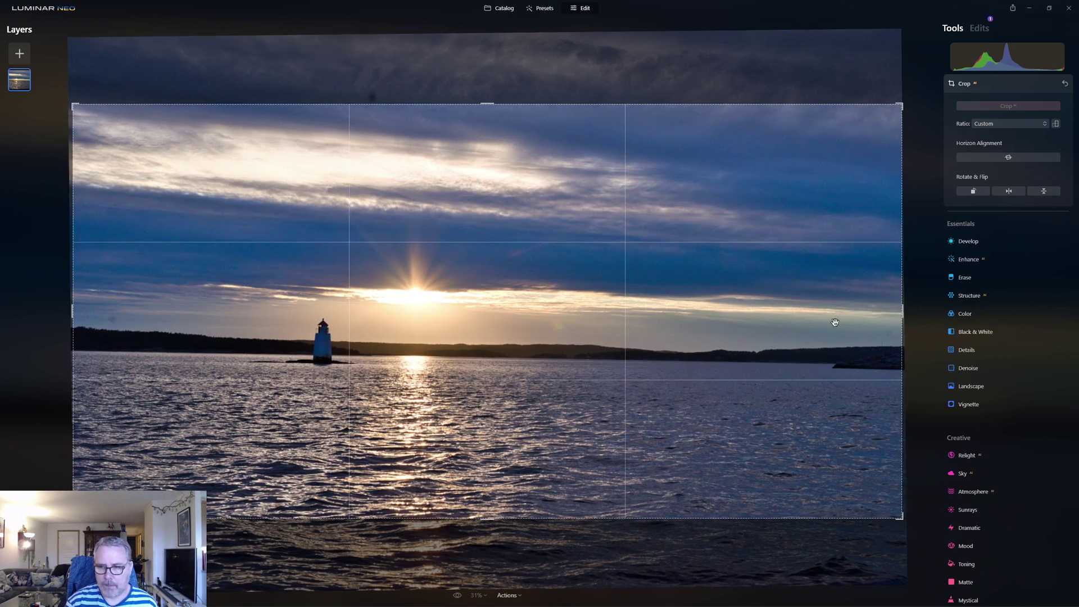
left_click_drag(903, 312, 880, 313)
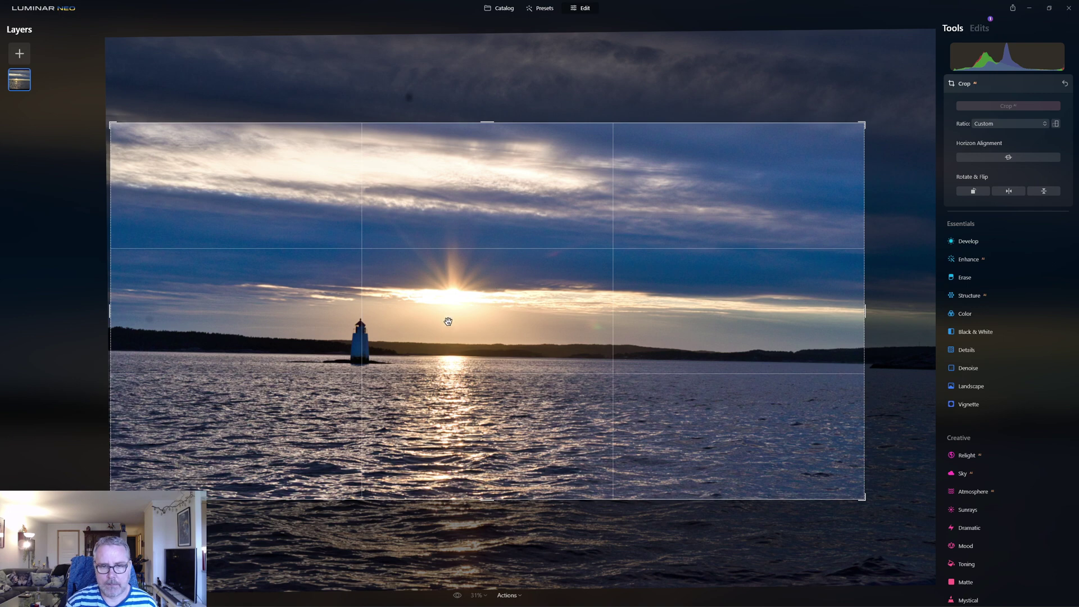
left_click_drag(454, 324, 455, 318)
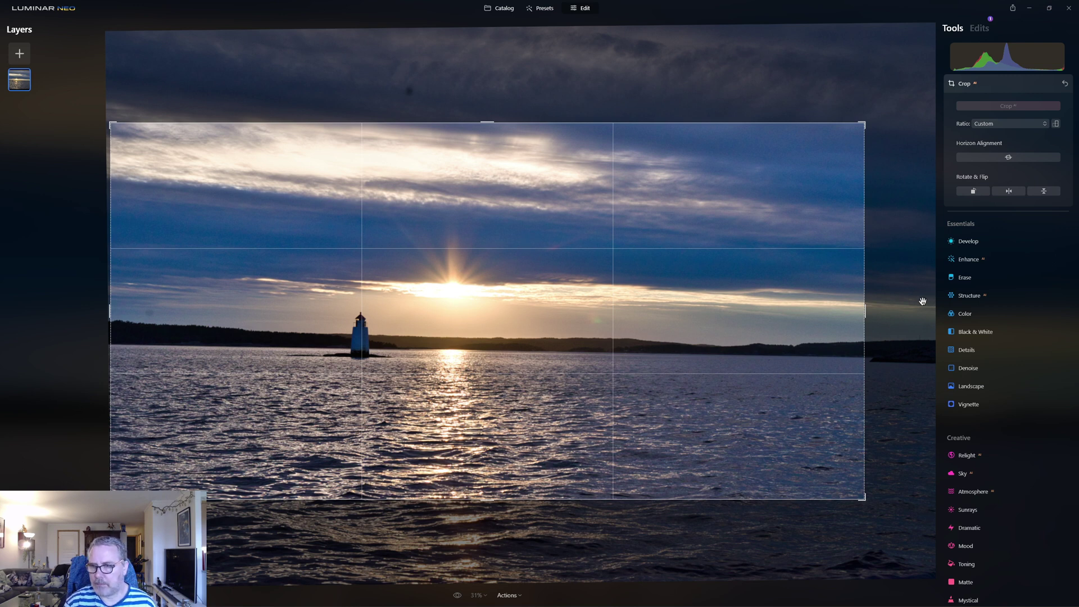
left_click(1010, 83)
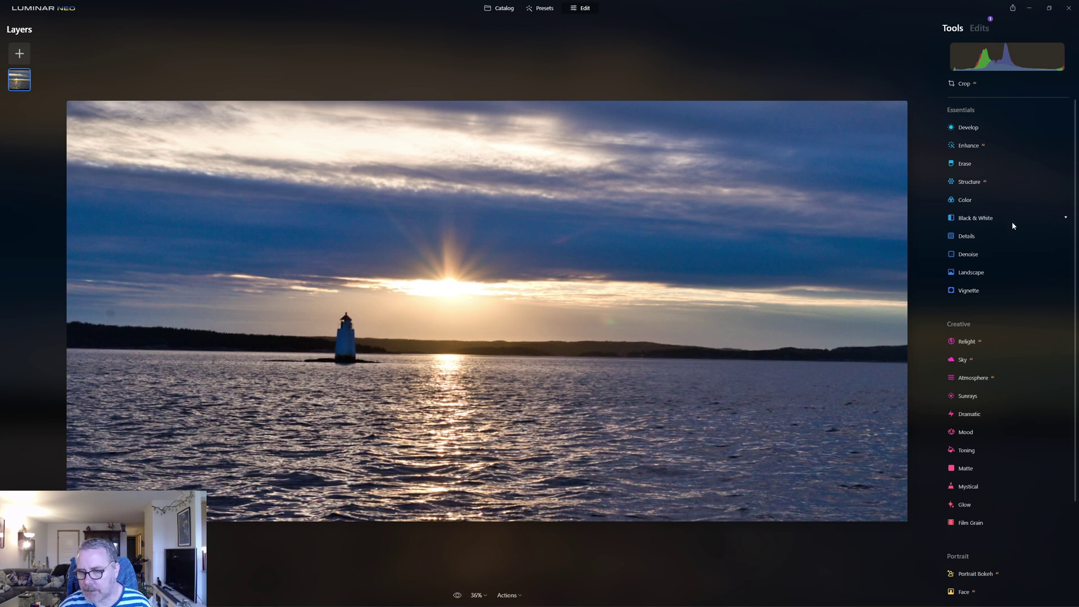
- Shift the HSL hues in the Color tool, setting Orange to -31 and Yellow to -41
left_click(972, 200)
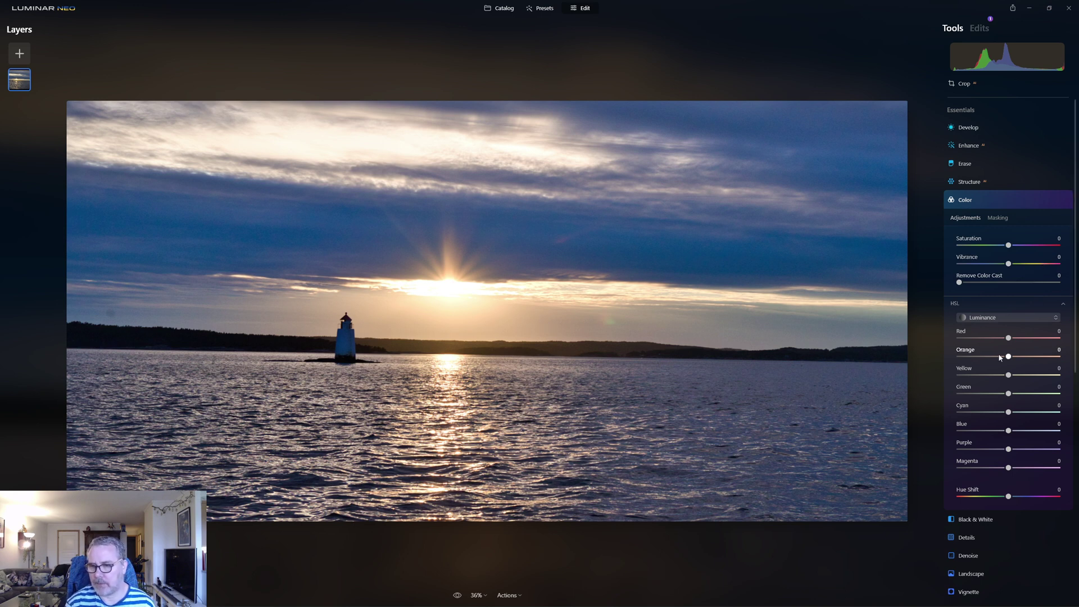
left_click(1007, 318)
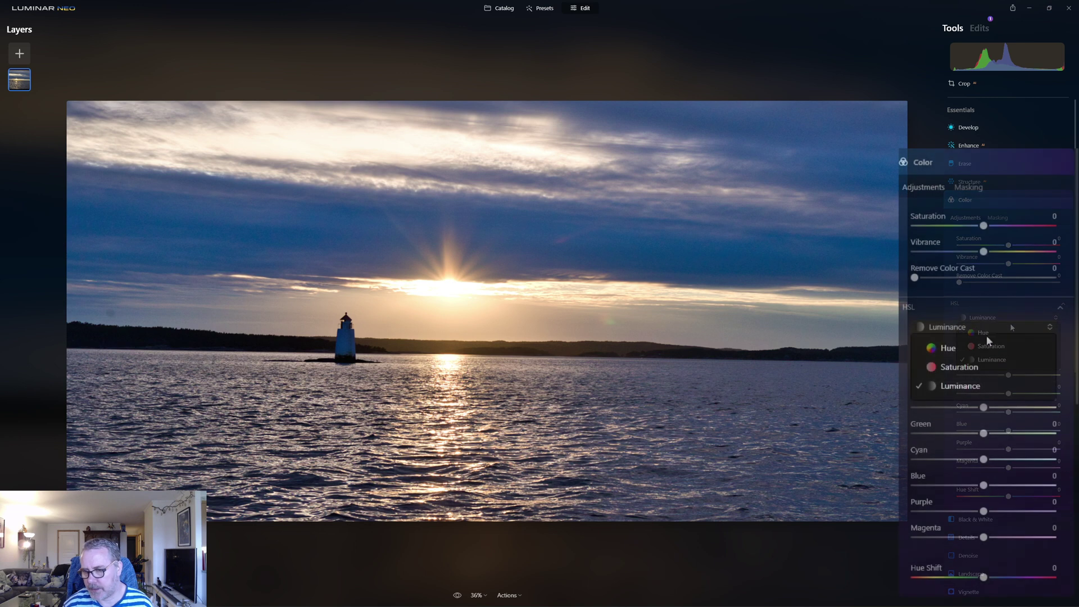
left_click(939, 349)
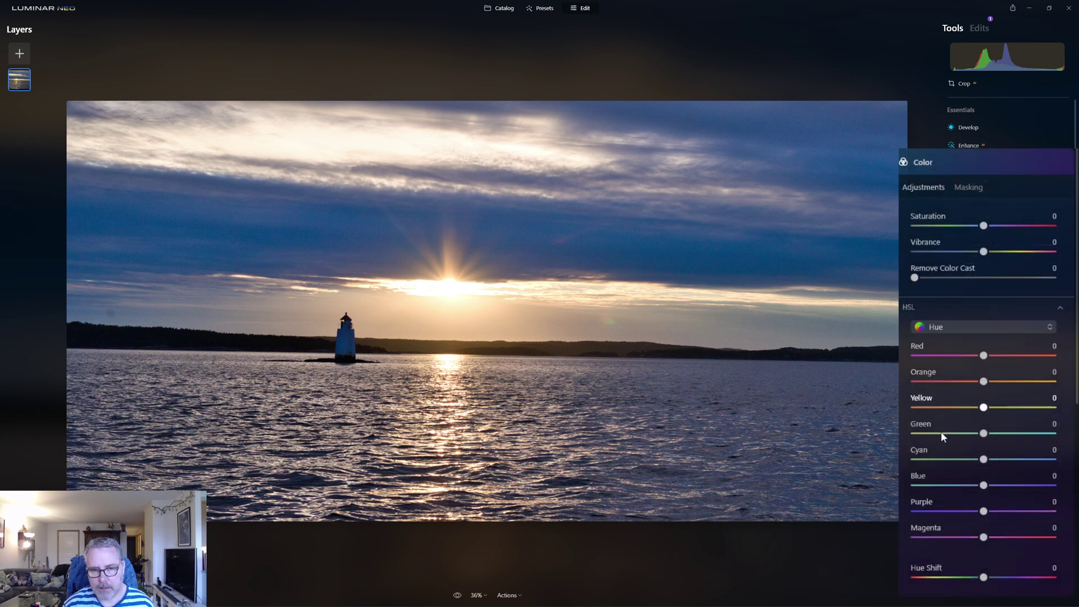
left_click(970, 380)
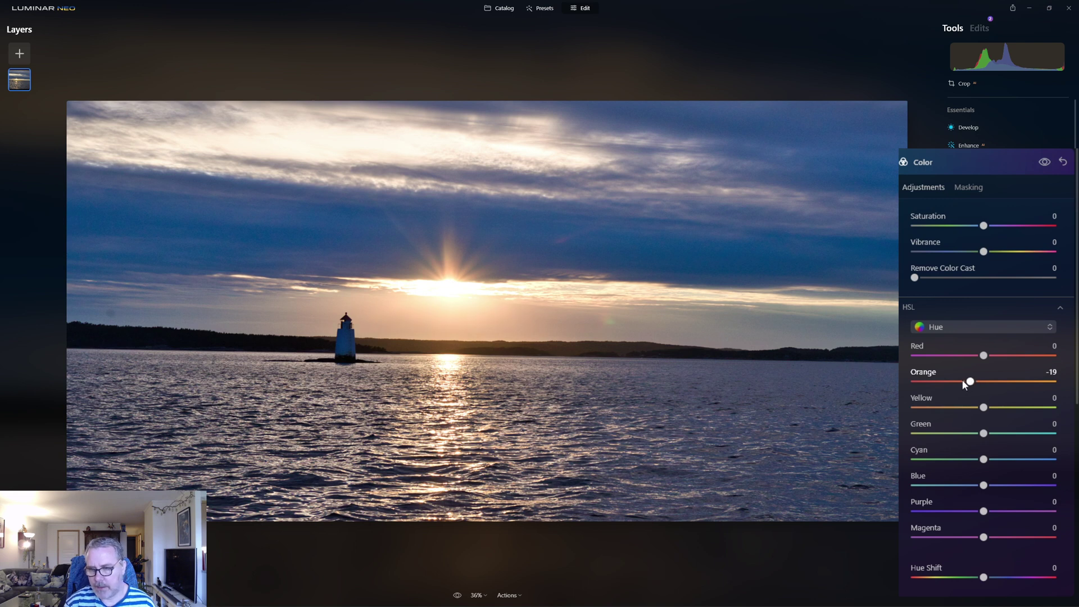
left_click(962, 381)
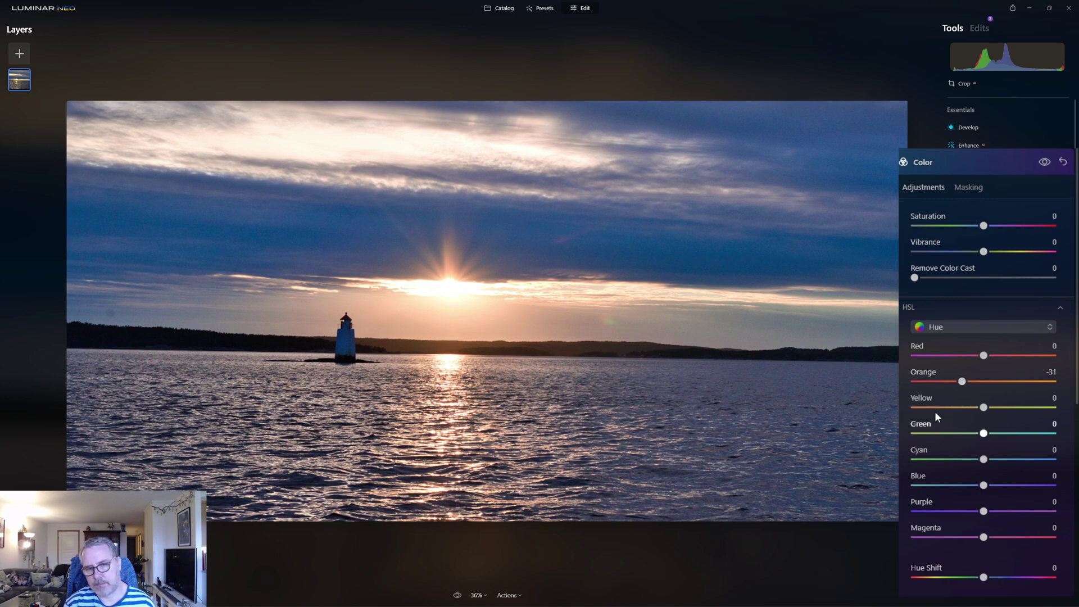
left_click(972, 406)
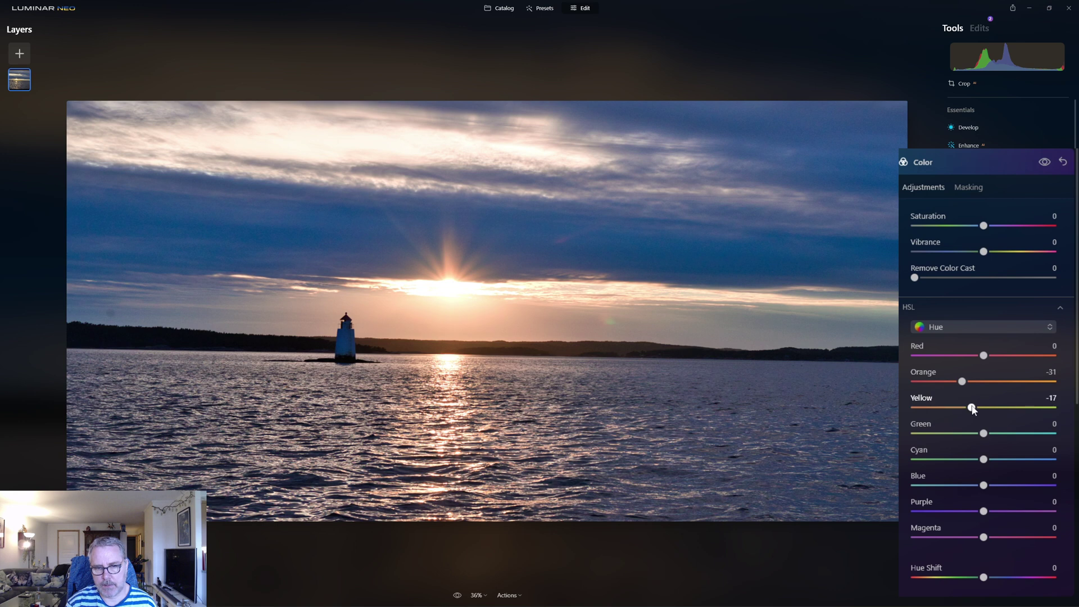
left_click(953, 408)
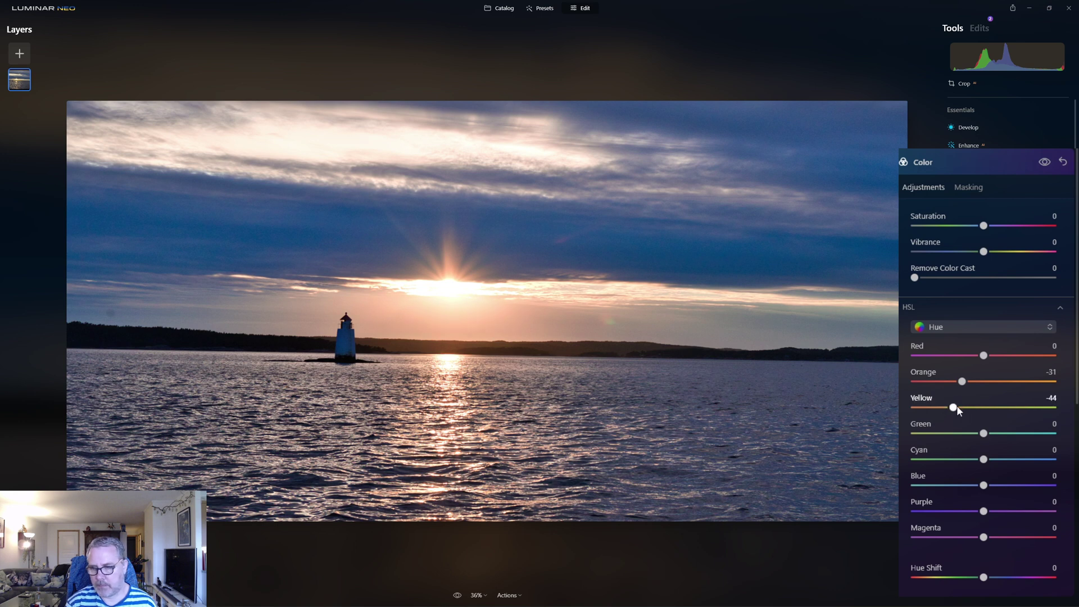
mouse_move(954, 408)
left_mouse_down()
mouse_move(980, 406)
mouse_move(955, 408)
left_mouse_up()
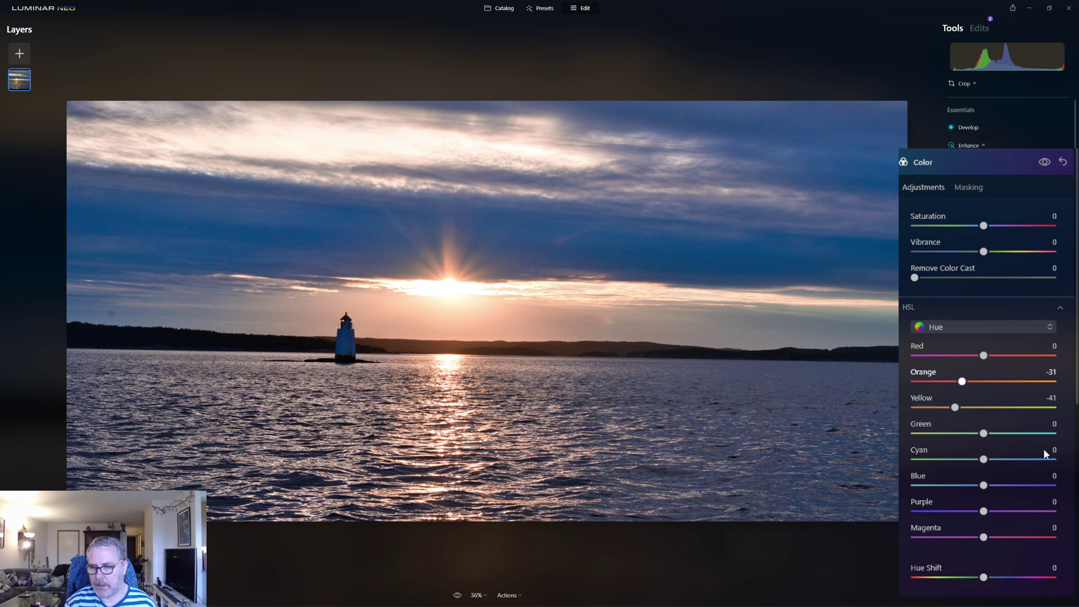
- Set the HSL hue of Cyan to 32 and of Blue to 14
left_click(994, 327)
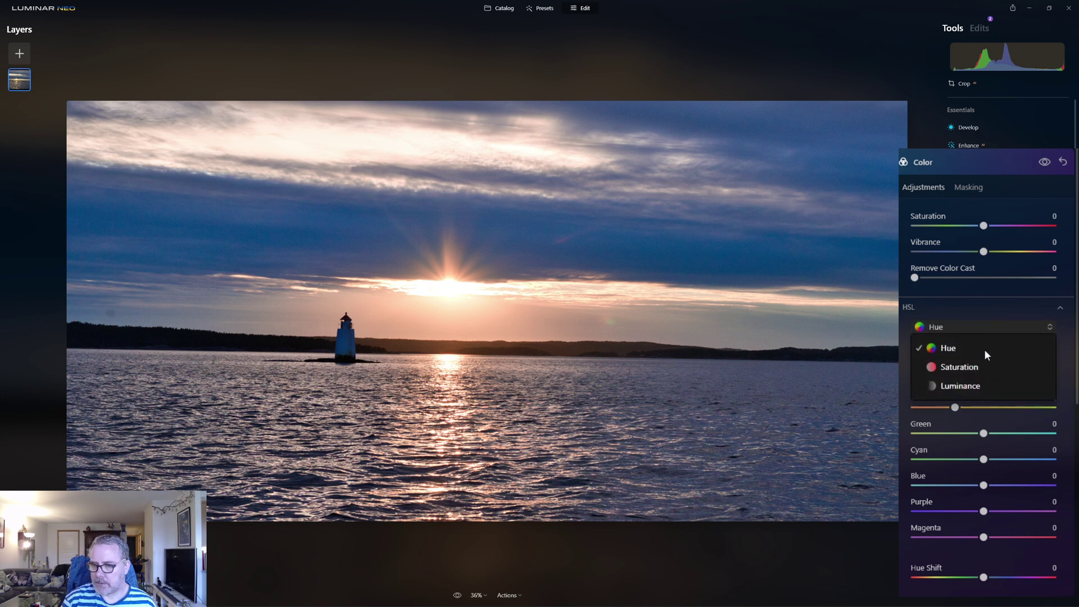
left_click(984, 299)
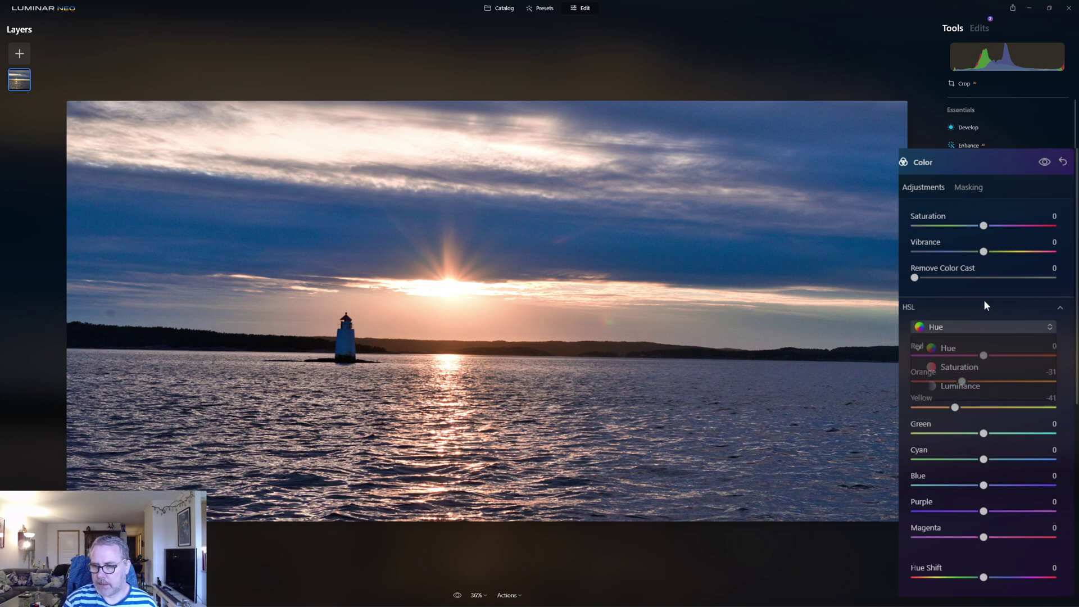
left_click(1006, 459)
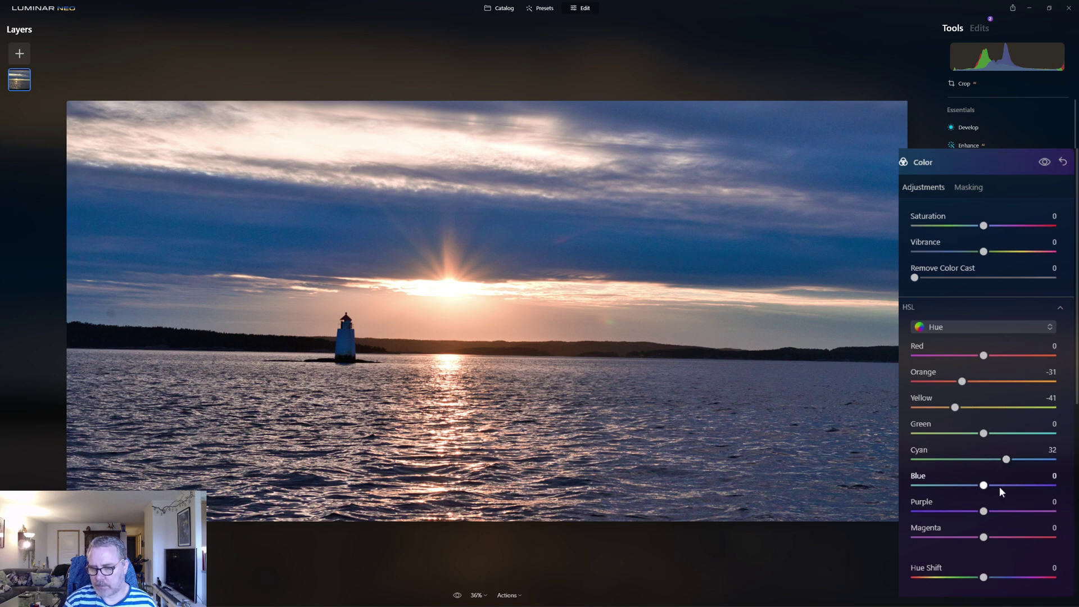
left_click(999, 487)
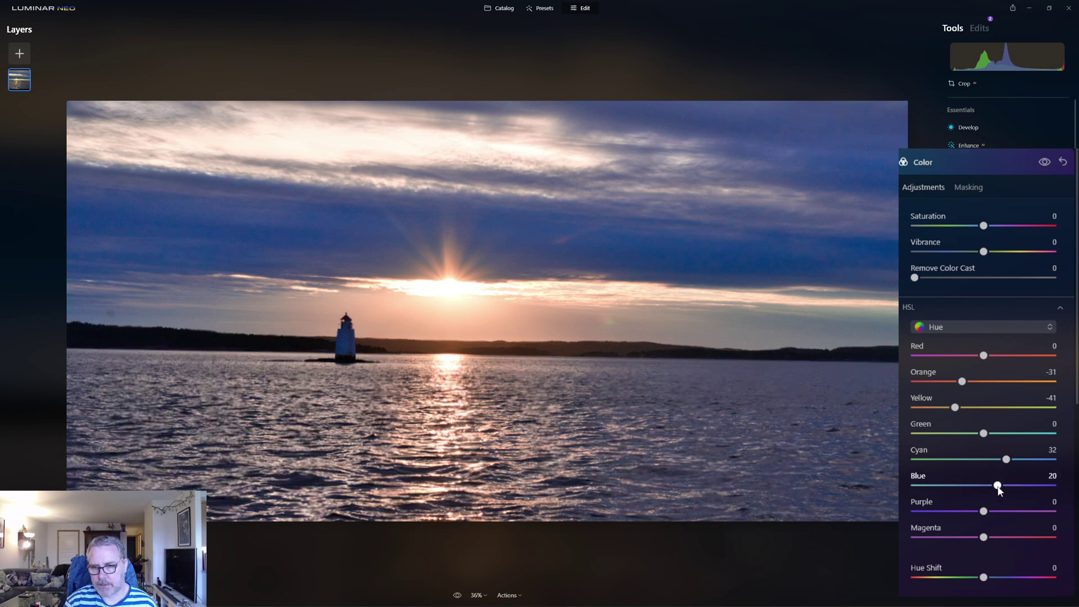
left_click(993, 486)
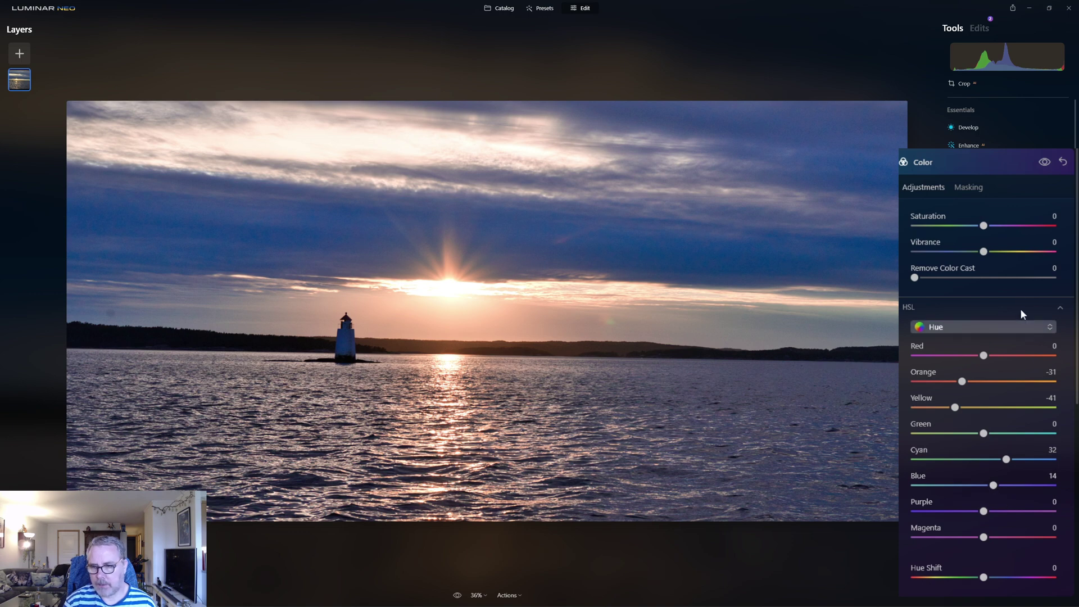
- Set the HSL saturation of Orange to 16, Yellow to 12 and Magenta to 21, and compare the photo with the original
left_click(990, 326)
left_click(969, 369)
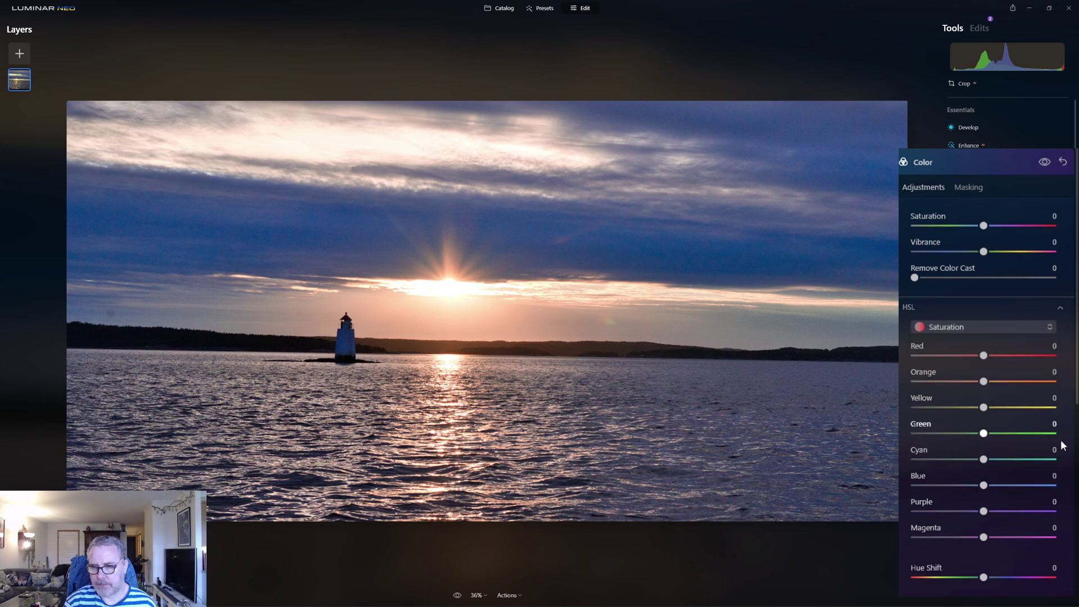
left_click(995, 381)
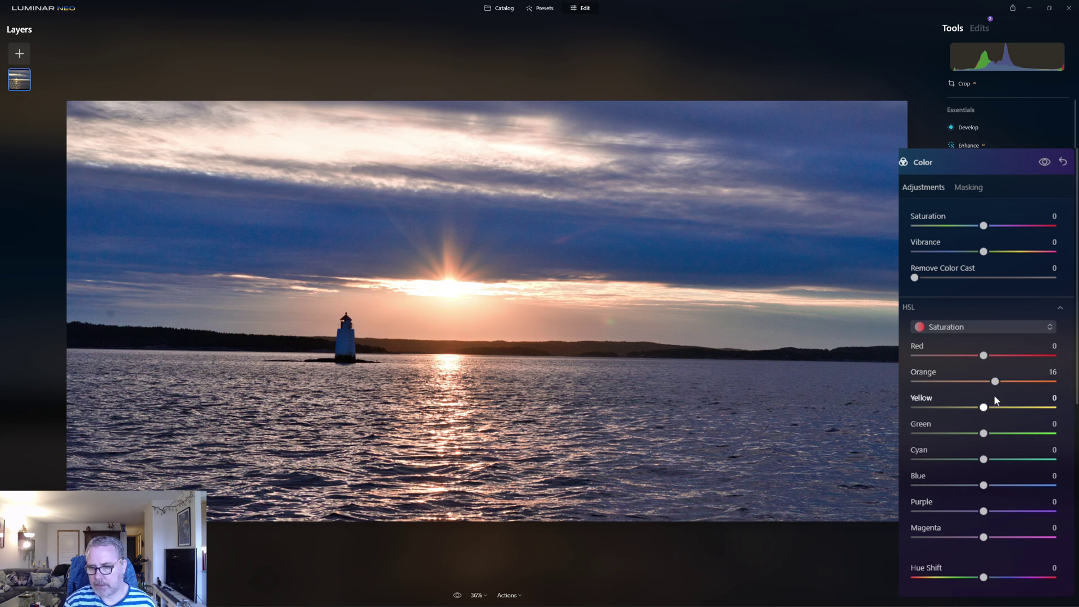
left_click(993, 406)
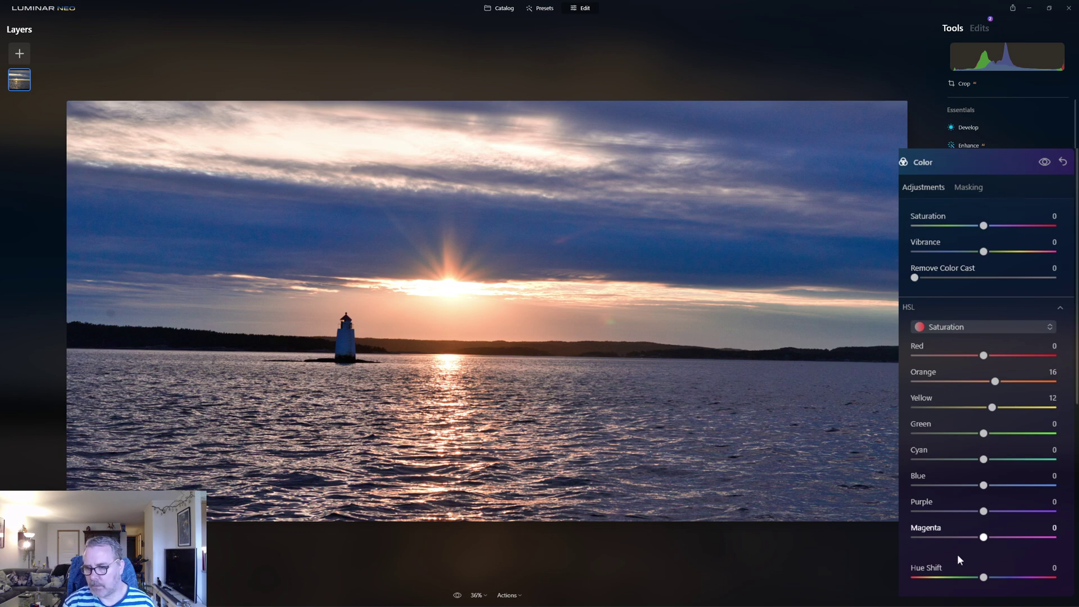
left_click(1000, 537)
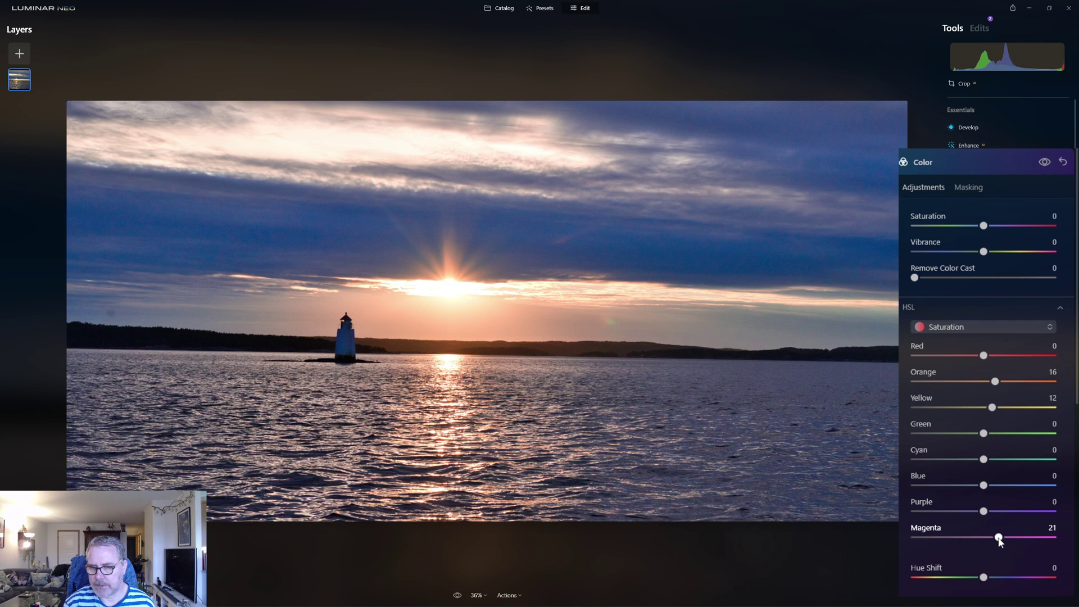
left_click(989, 161)
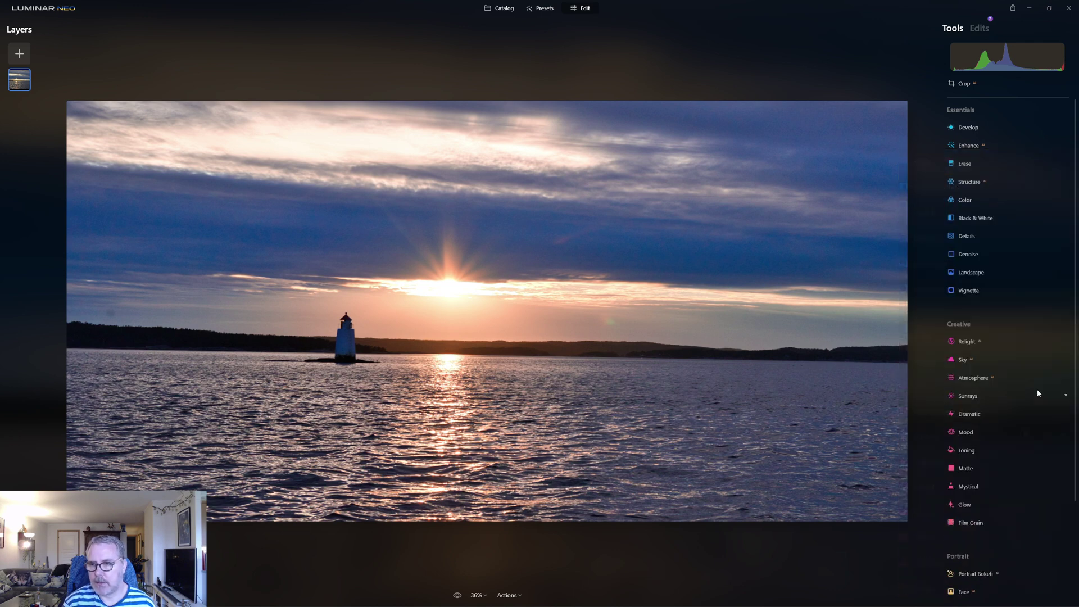
left_click(458, 597)
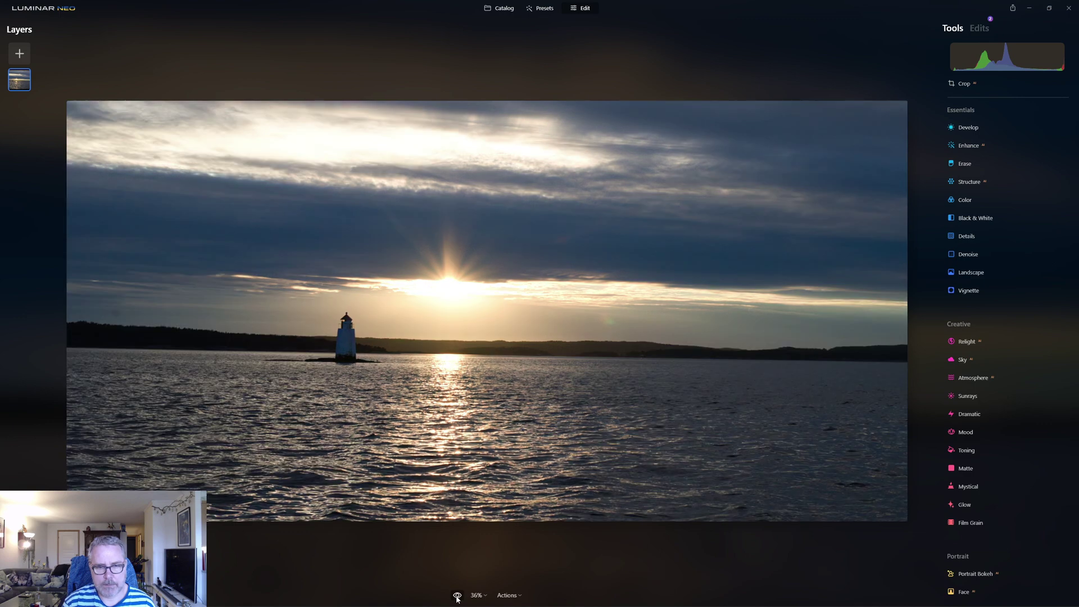
left_click(458, 597)
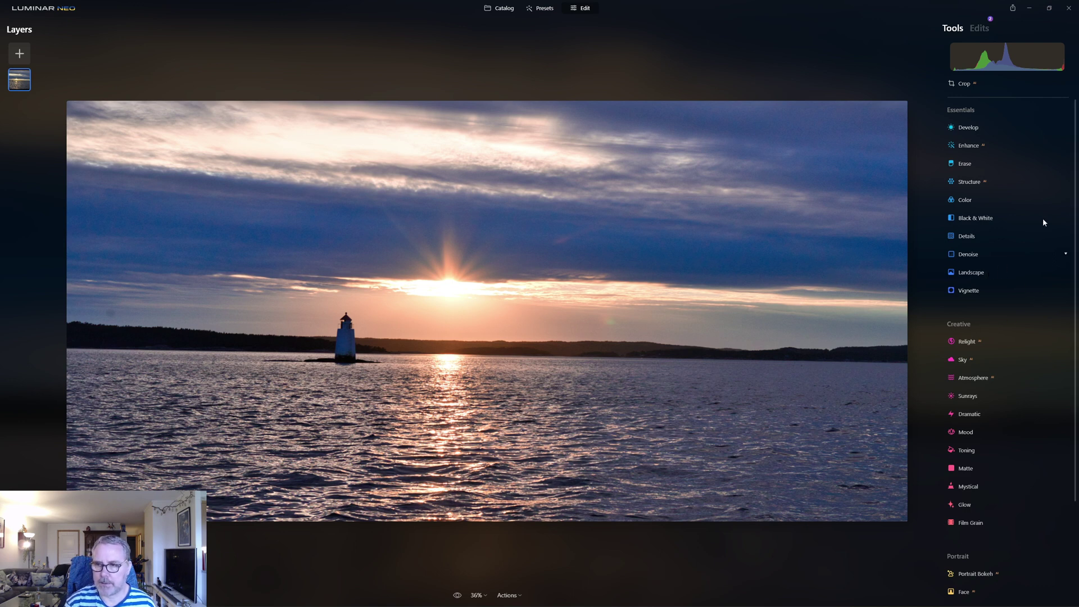
- Set Golden Hour to 19 in the Landscape tool and compare the photo with and without it
left_click(972, 272)
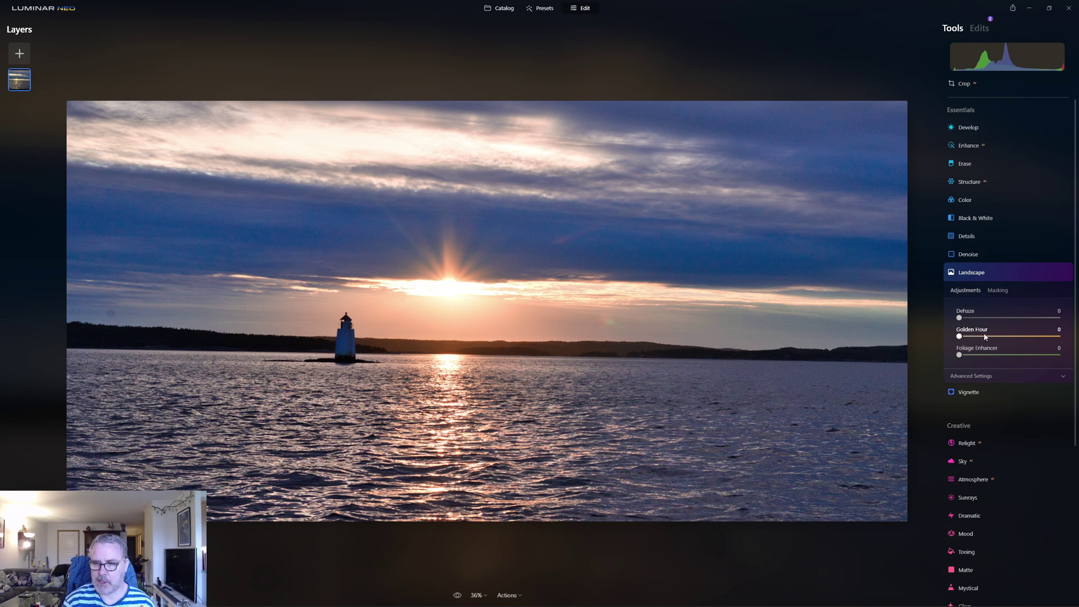
left_click(979, 336)
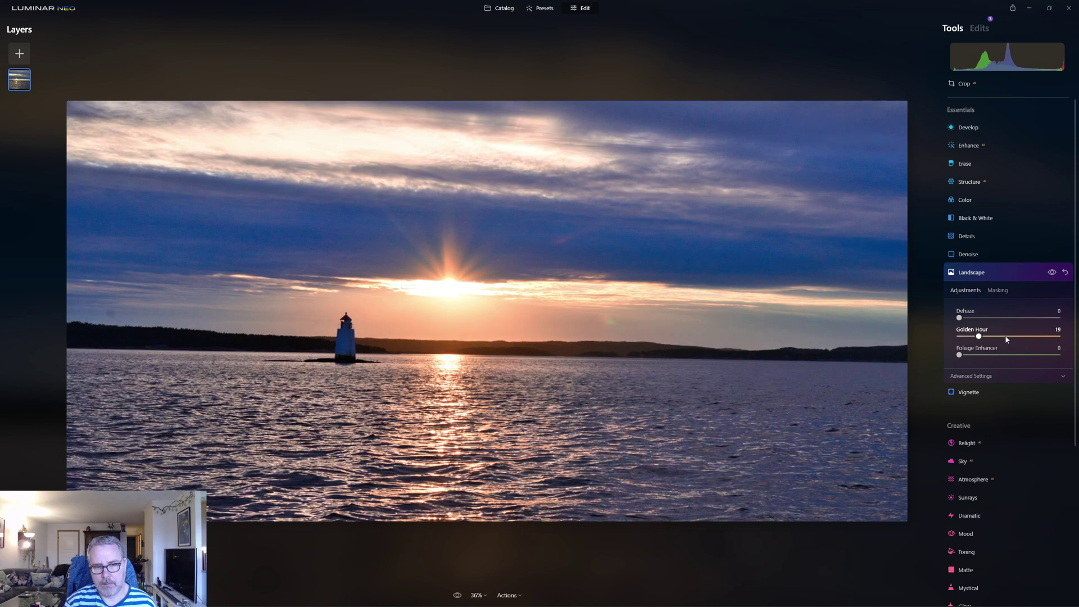
left_click(1052, 273)
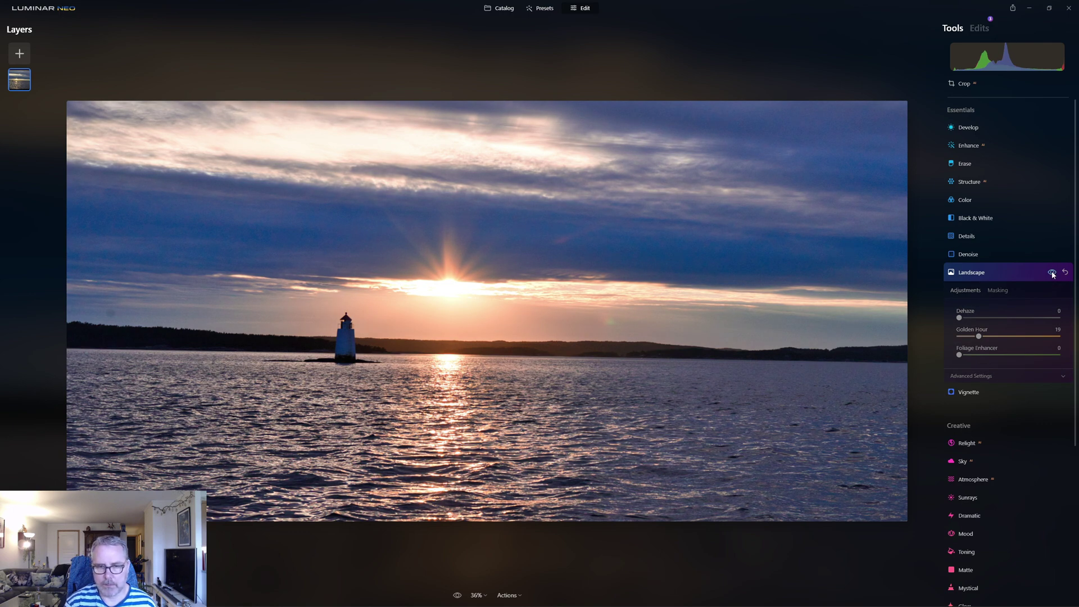
left_click(1052, 272)
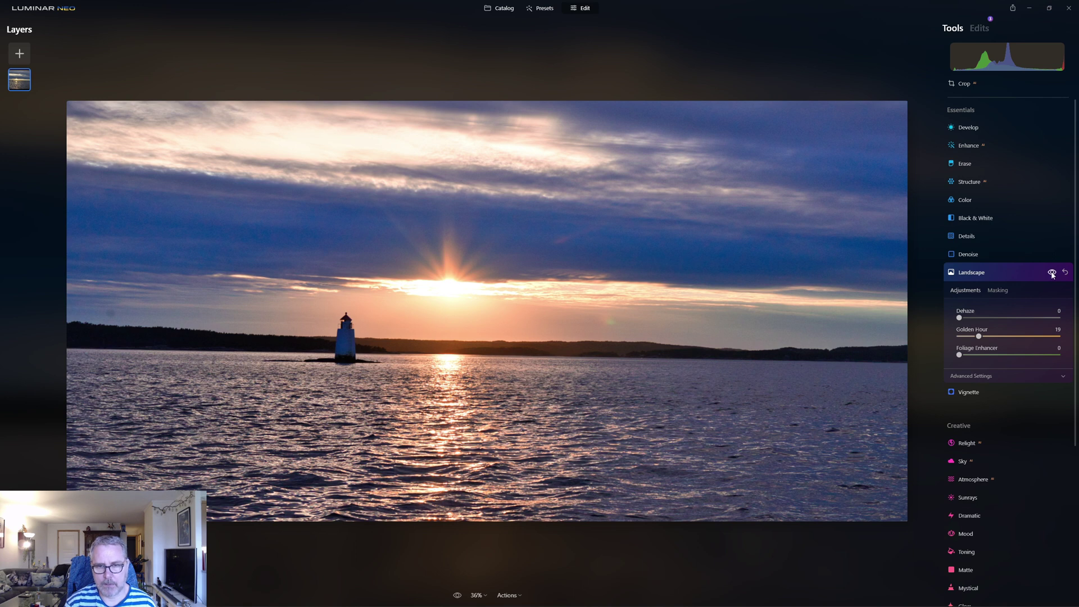
left_click(1000, 272)
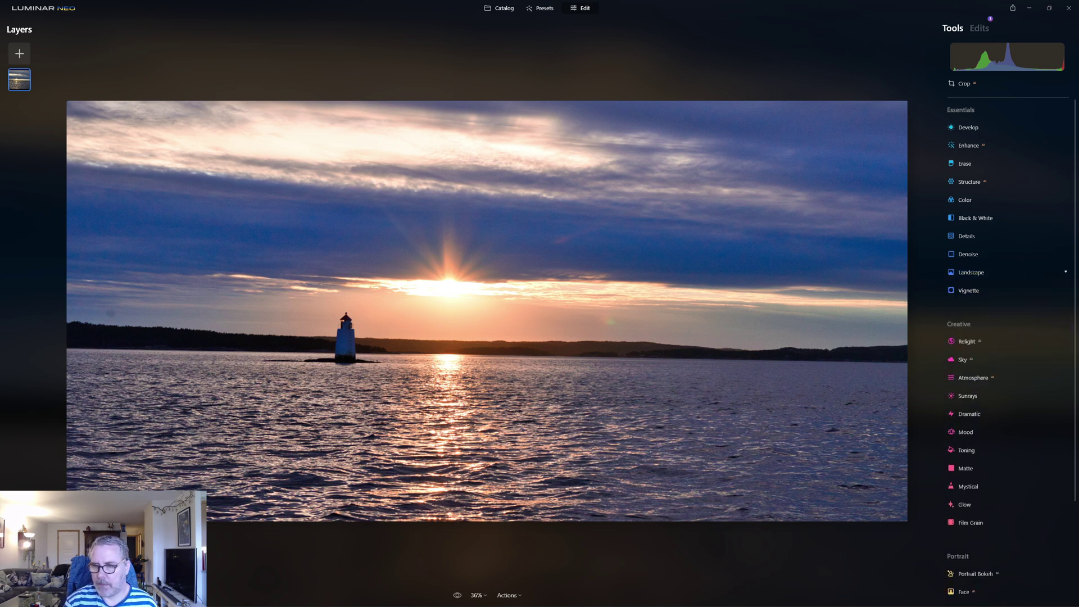
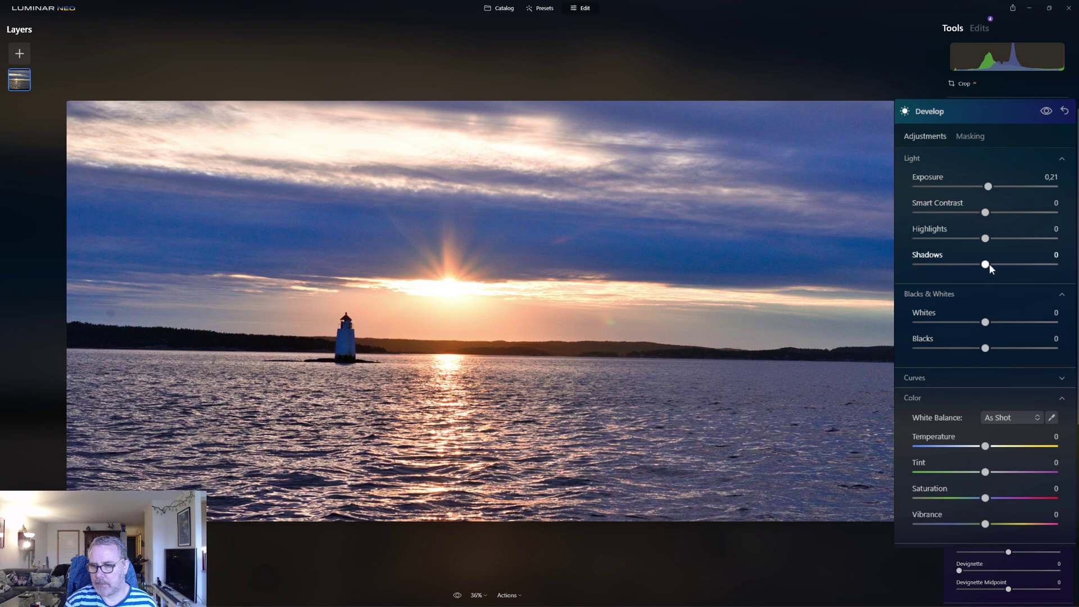
- Raise Whites to 51 and lower Saturation to -59 in the new Develop adjustment
left_click(1020, 322)
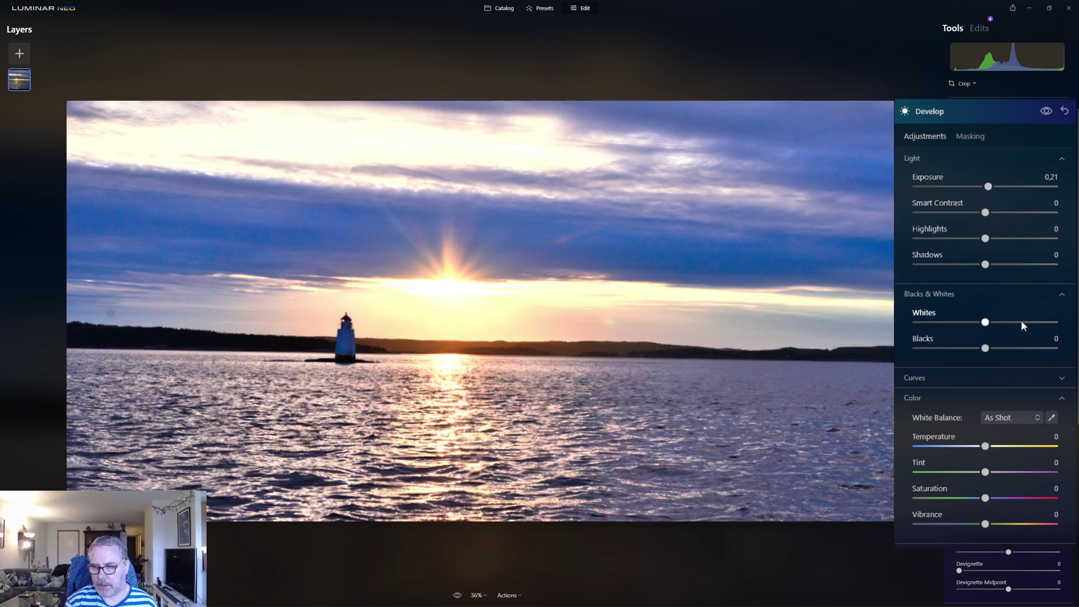
left_click(933, 498)
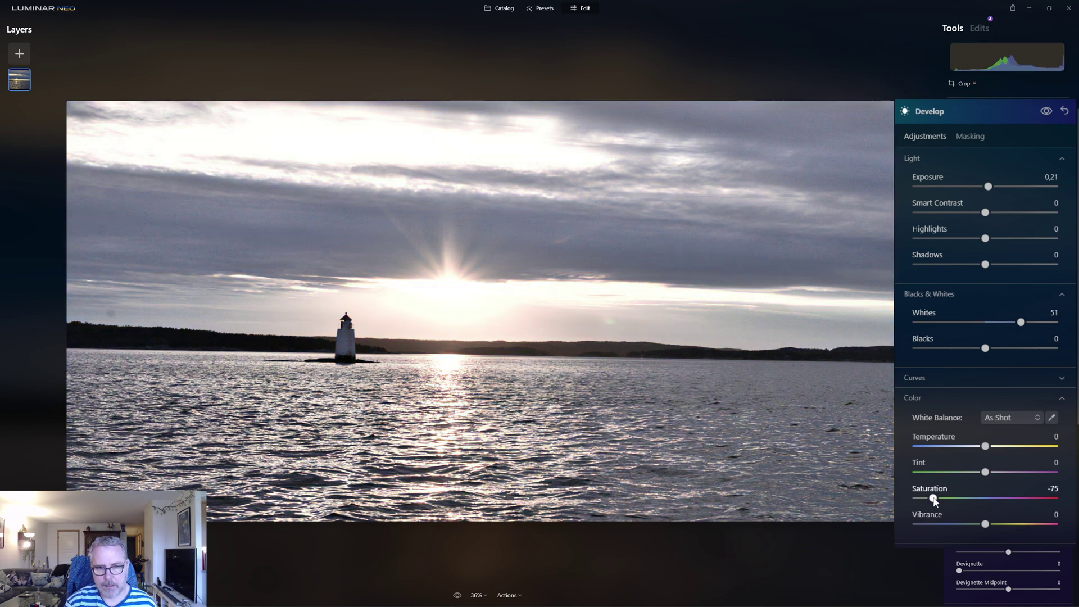
left_click(943, 498)
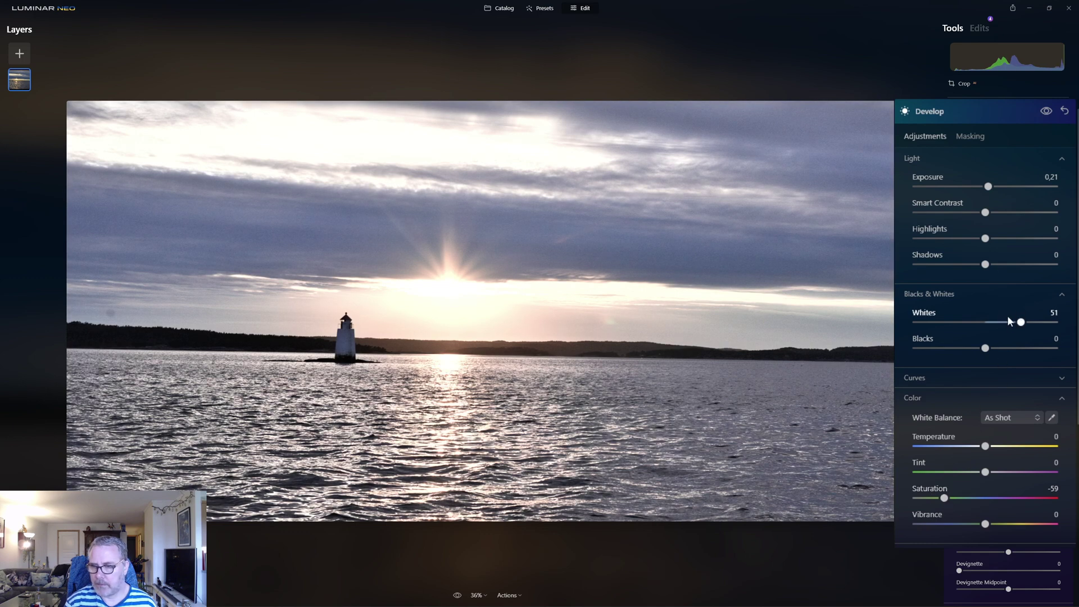
- Reset the Develop Exposure to 0 and raise Shadows to 38
left_click_drag(988, 187, 984, 187)
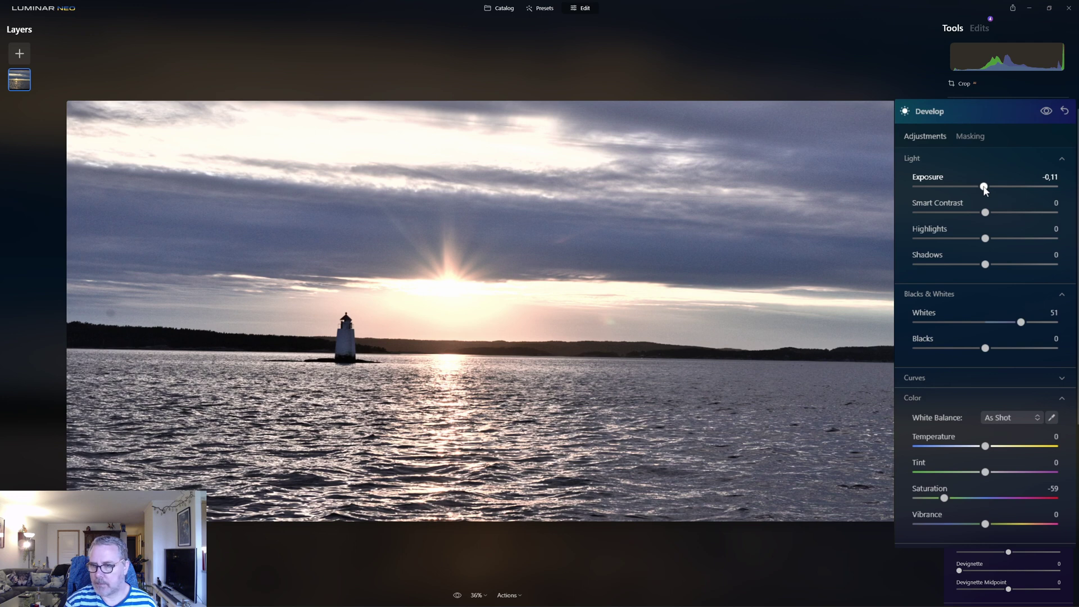
double_click(942, 185)
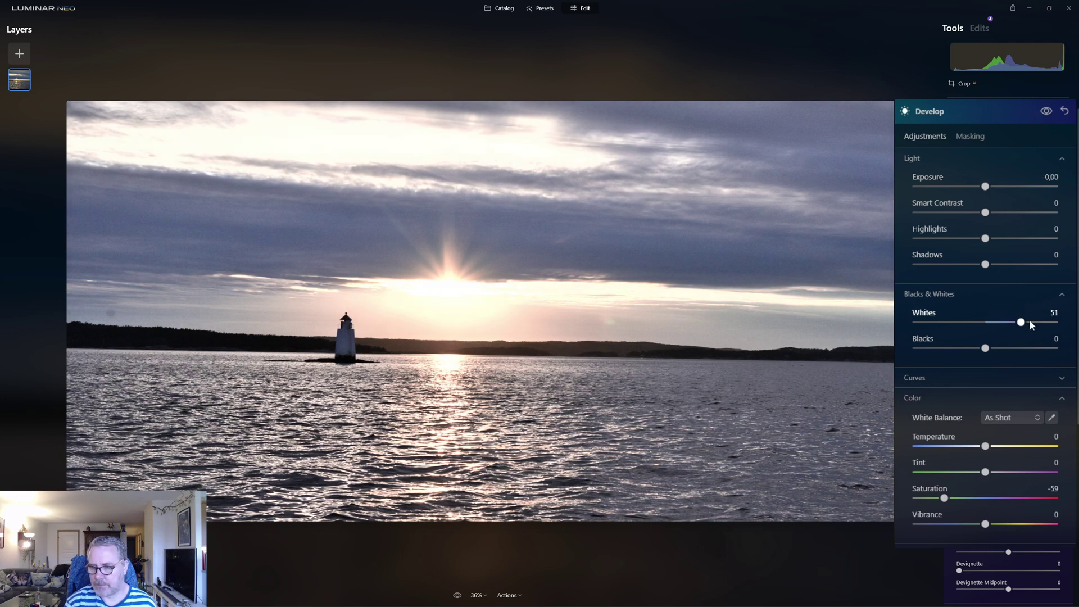
left_click_drag(984, 265, 1011, 264)
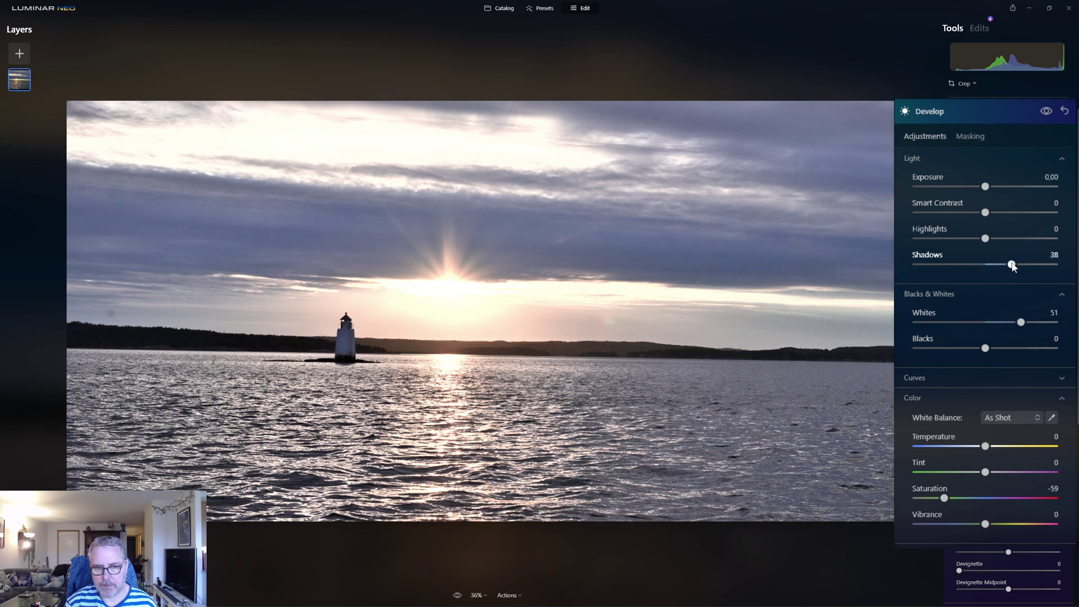
left_click_drag(894, 240, 905, 240)
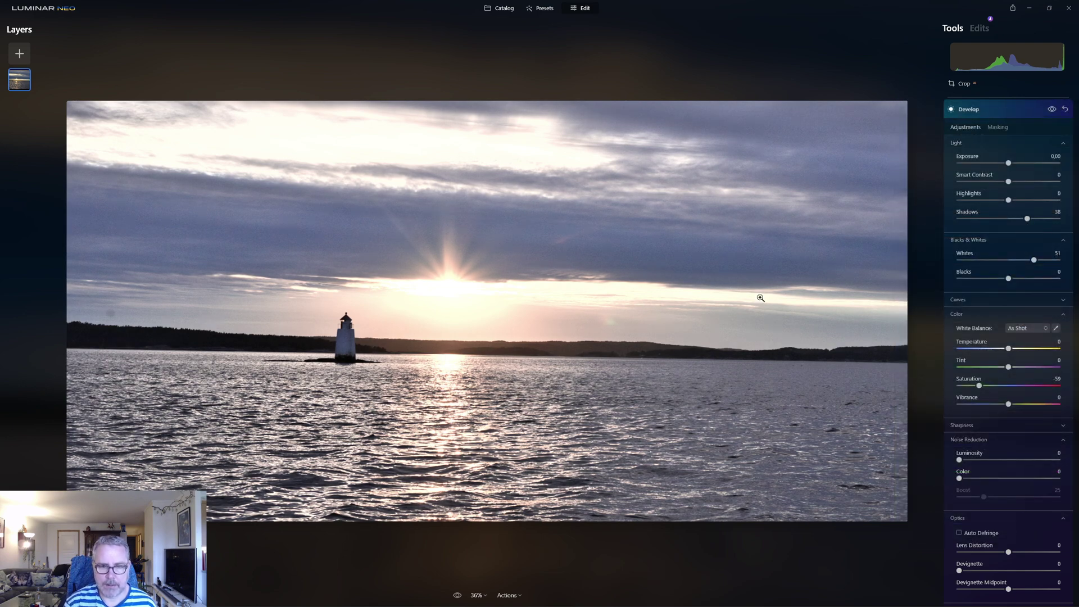
- Paint a brush mask over the lighthouse at 200% zoom so the Develop adjustment affects only the tower
left_click(999, 127)
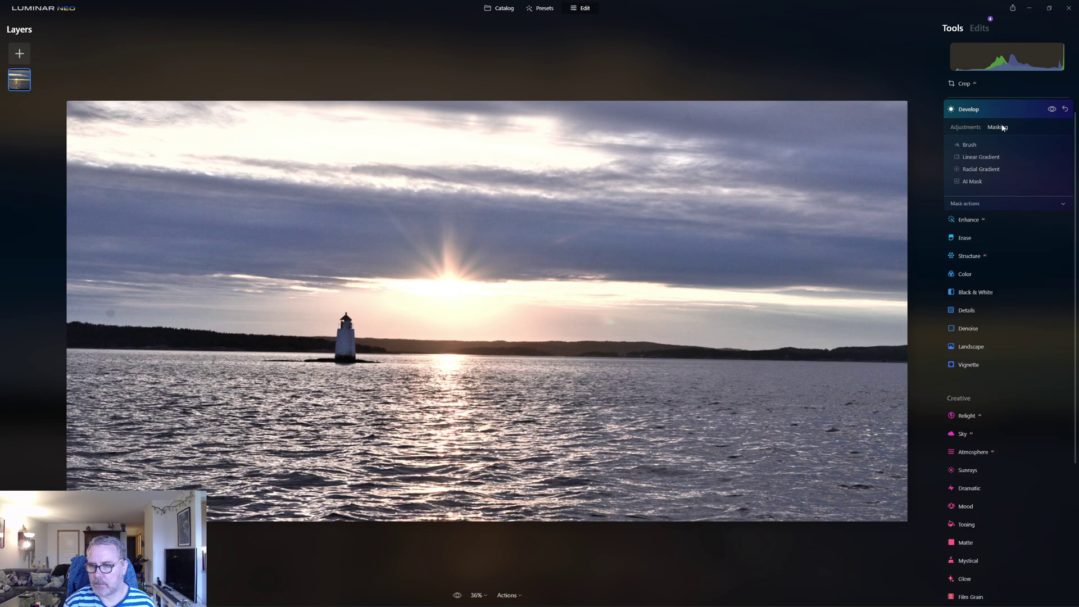
left_click(969, 145)
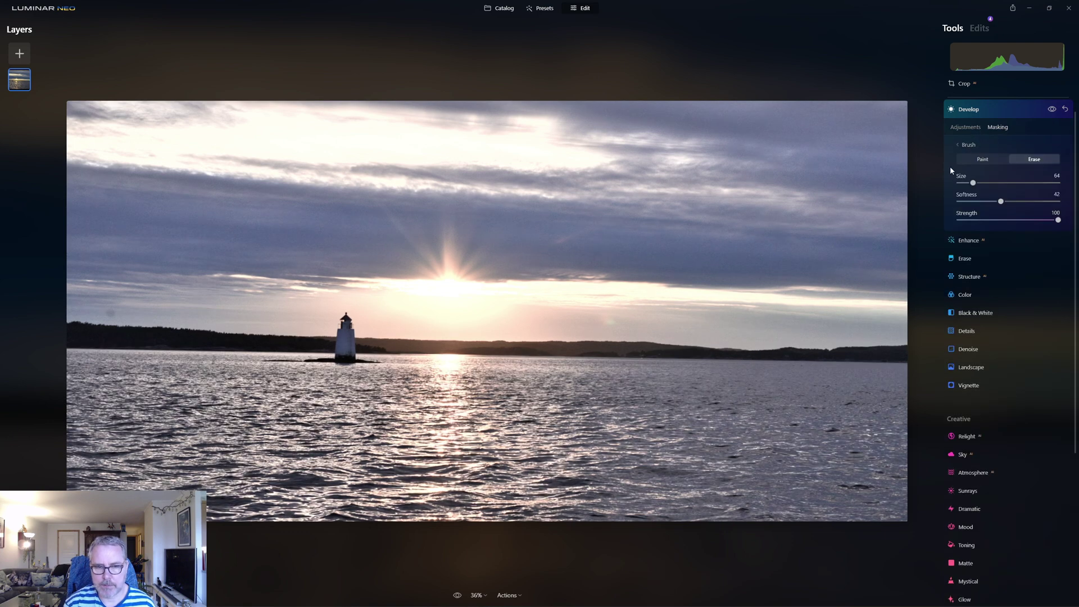
left_click(476, 595)
left_click(492, 539)
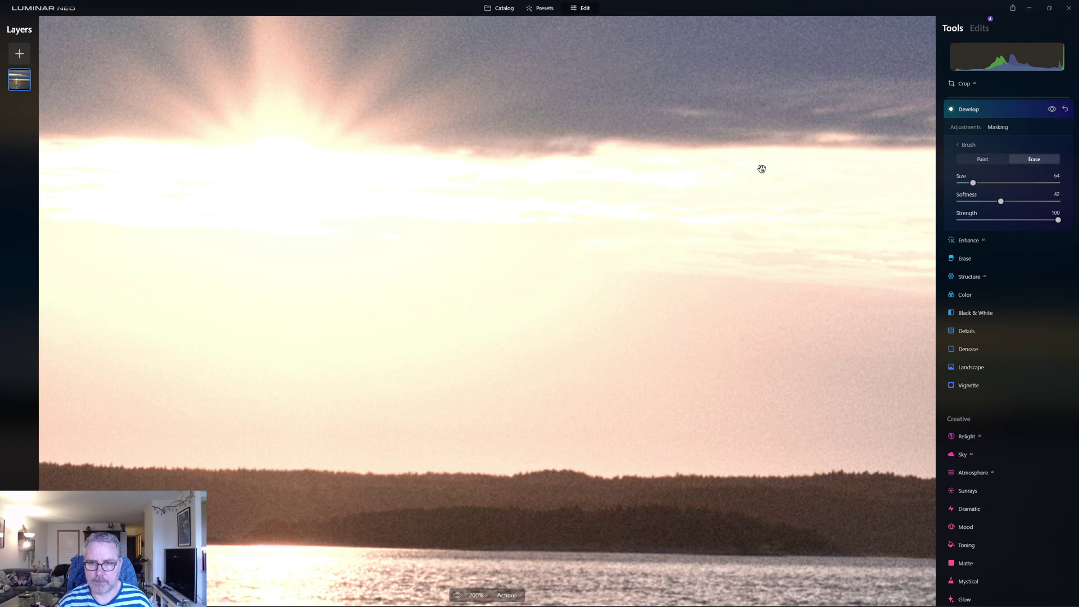
left_click_drag(243, 448, 824, 305)
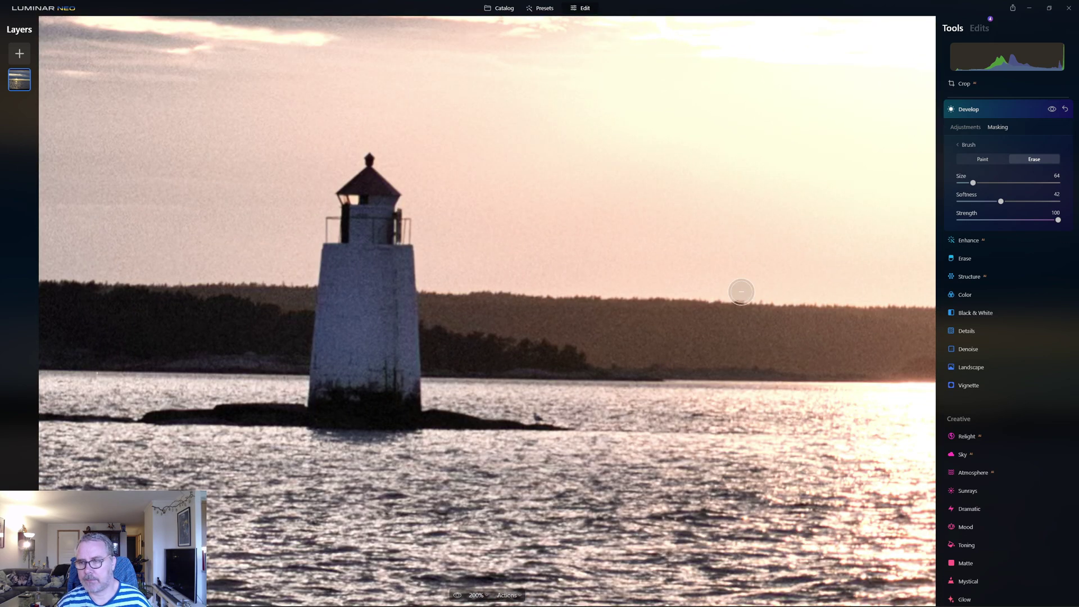
left_click(987, 161)
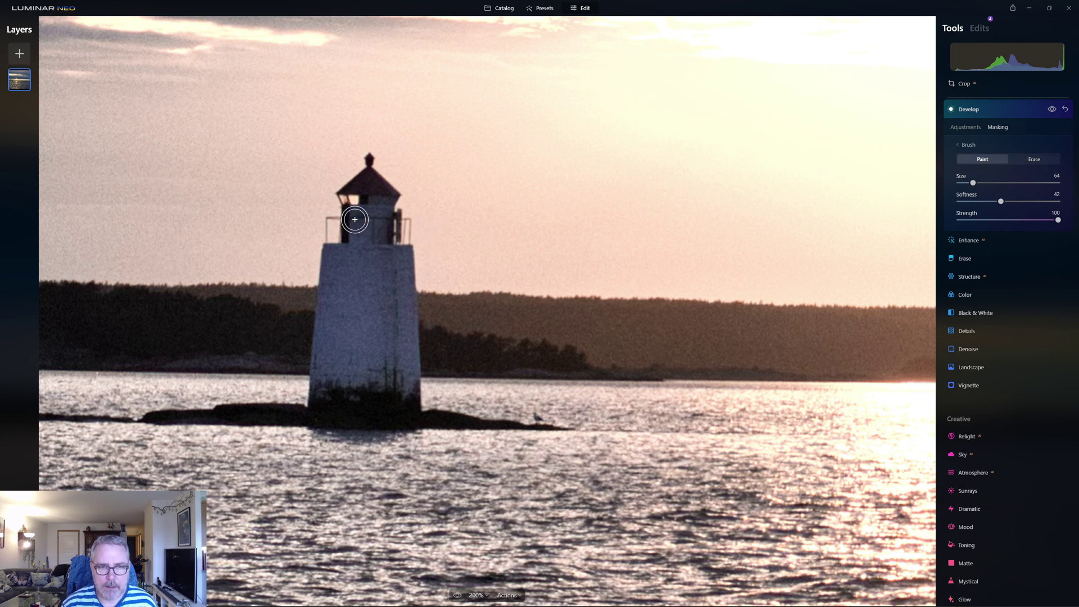
left_click(383, 206)
mouse_move(383, 206)
left_mouse_down()
mouse_move(367, 224)
mouse_move(358, 217)
mouse_move(381, 224)
mouse_move(371, 247)
left_mouse_up()
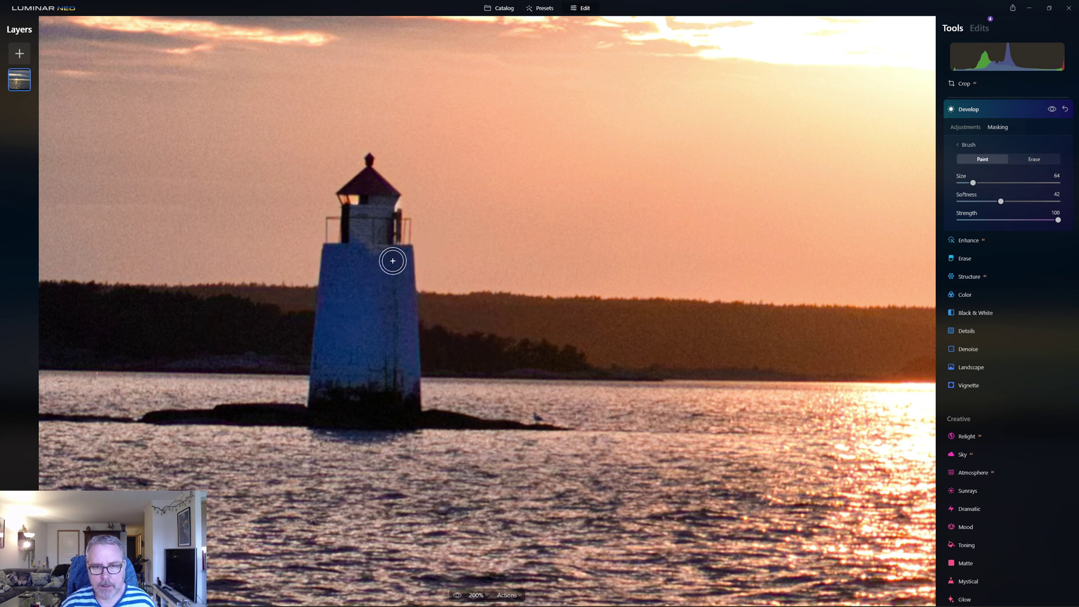
mouse_move(360, 250)
left_mouse_down()
mouse_move(356, 239)
mouse_move(386, 225)
mouse_move(380, 287)
mouse_move(404, 254)
mouse_move(405, 373)
mouse_move(366, 298)
mouse_move(371, 260)
mouse_move(352, 253)
mouse_move(356, 241)
mouse_move(352, 258)
mouse_move(333, 252)
mouse_move(320, 376)
mouse_move(390, 376)
mouse_move(352, 279)
mouse_move(344, 332)
mouse_move(399, 308)
mouse_move(388, 296)
mouse_move(393, 313)
mouse_move(379, 314)
left_mouse_up()
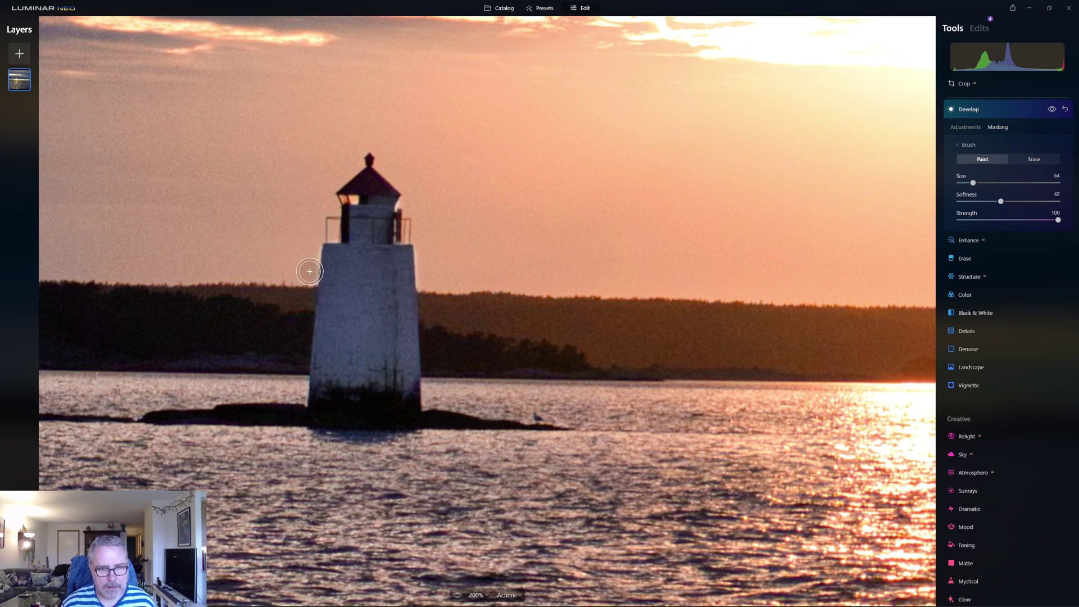
- Erase the mask spill in the sky along both sides of the lighthouse and repaint the tower's edge
left_click(1031, 160)
left_click(314, 244)
left_click_drag(313, 244, 298, 287)
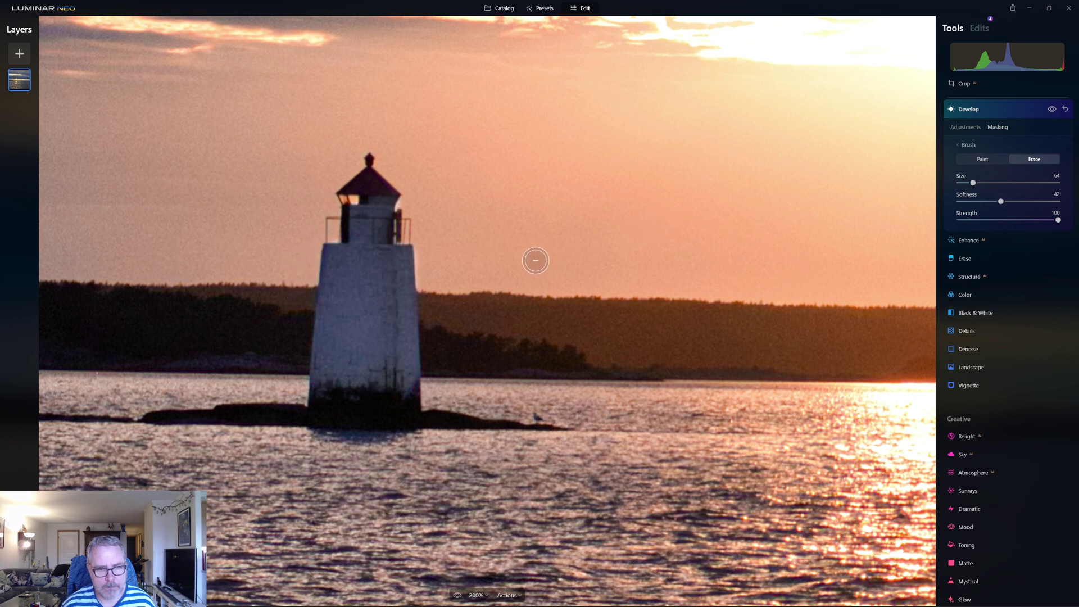
mouse_move(426, 250)
left_mouse_down()
mouse_move(428, 283)
mouse_move(430, 234)
left_mouse_up()
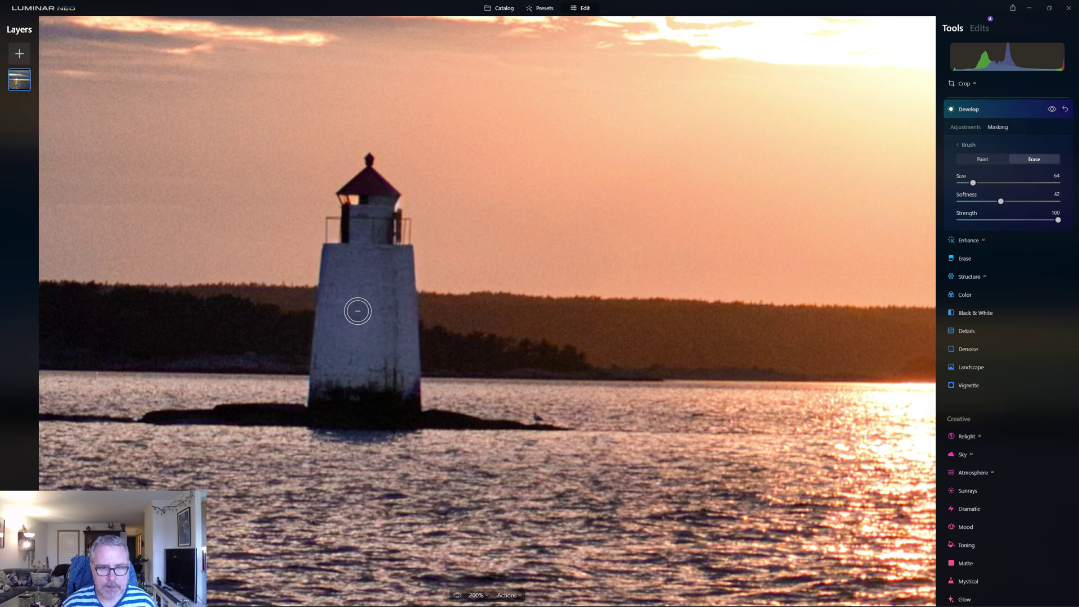
left_click(983, 159)
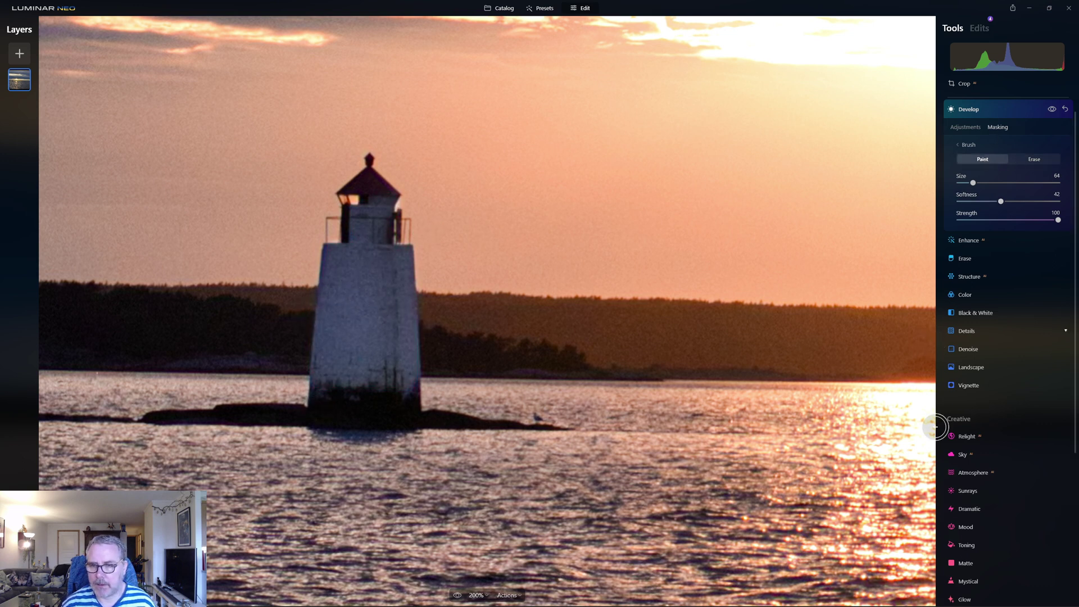
left_click_drag(335, 256, 332, 287)
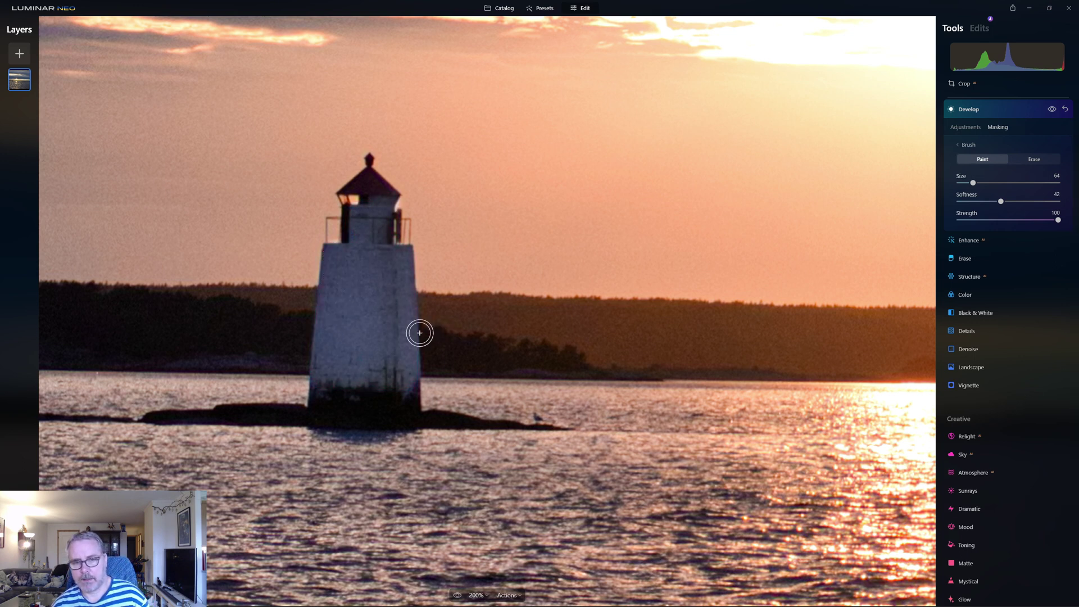
- Set the noise reduction Luminosity to 39 for the masked Develop adjustment
left_click(965, 128)
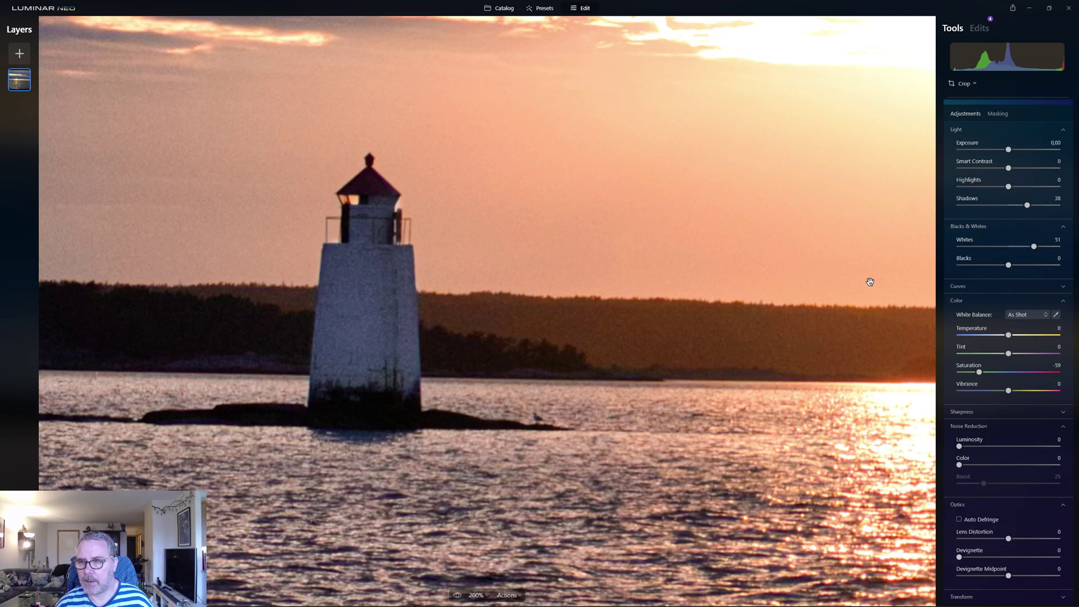
left_click(984, 446)
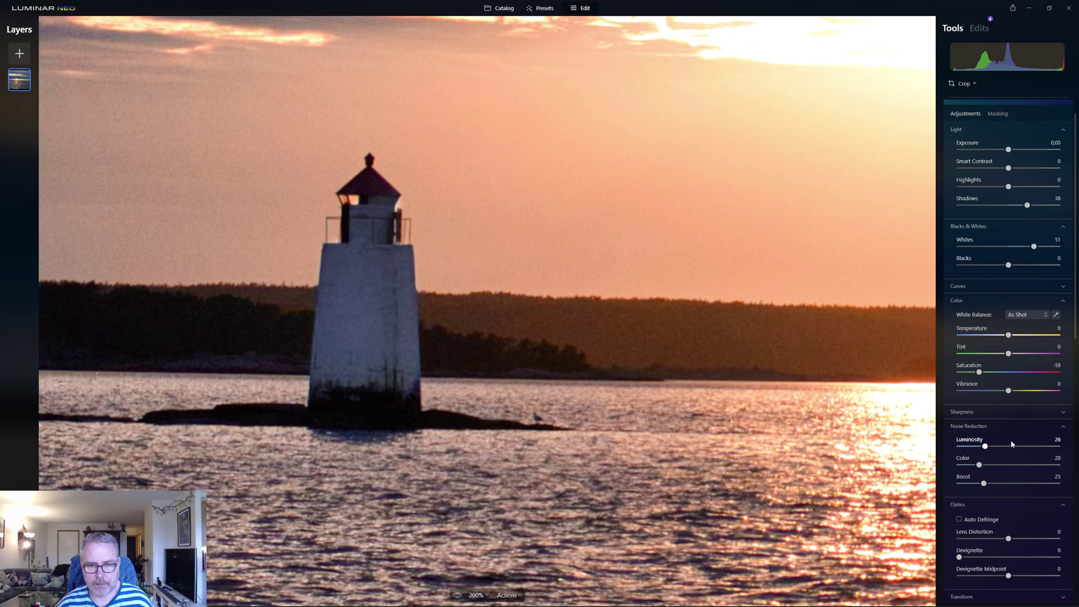
left_click(1007, 445)
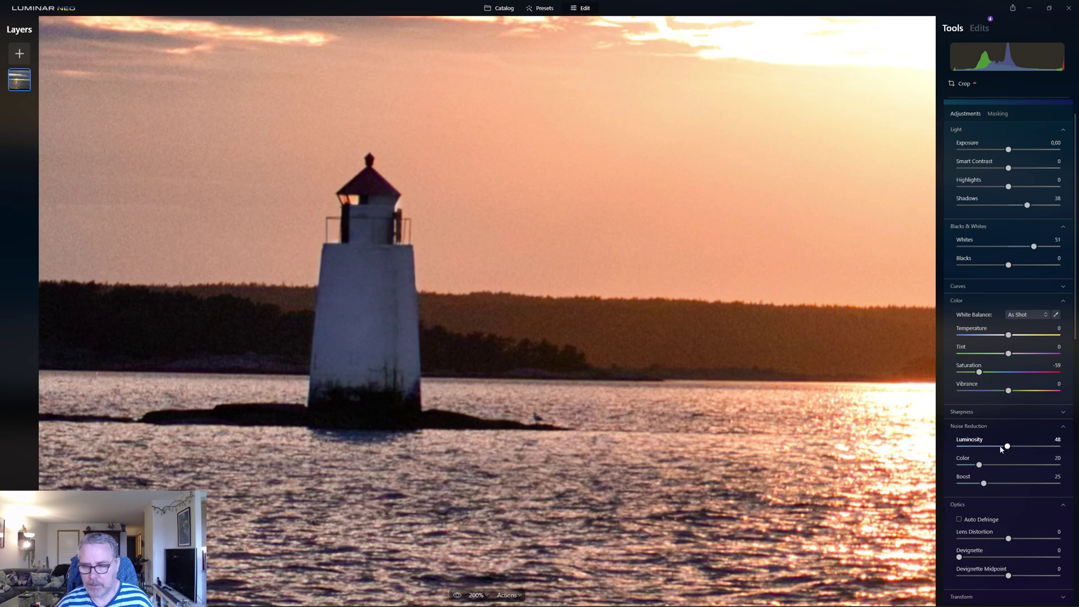
left_click(999, 446)
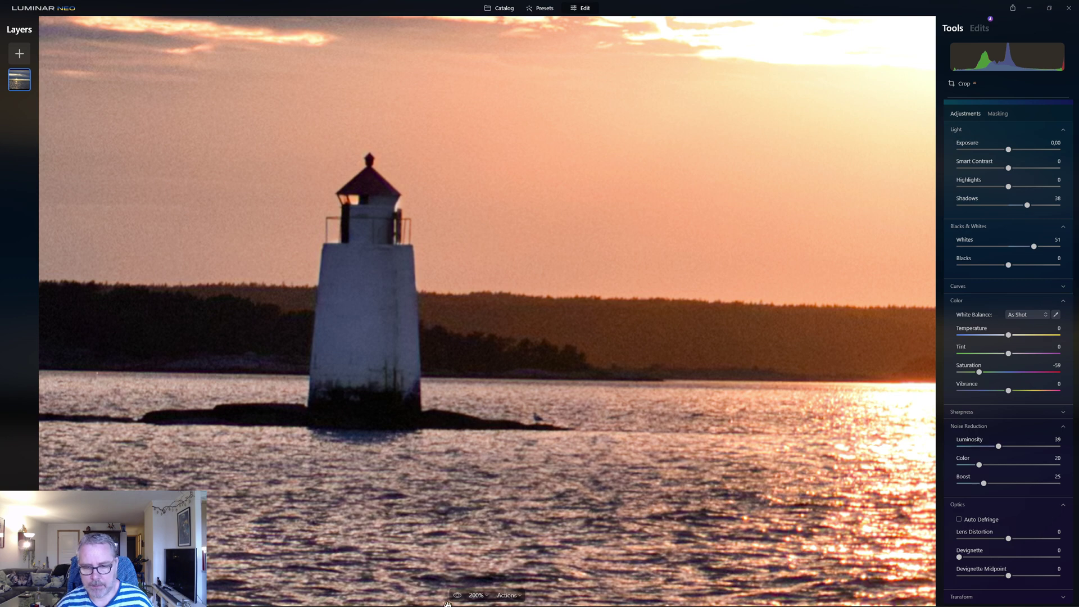
- Check the brightened lighthouse at 100% zoom and fitted to the screen, comparing the photo with the Develop adjustment off and on
left_click(475, 597)
left_click(479, 523)
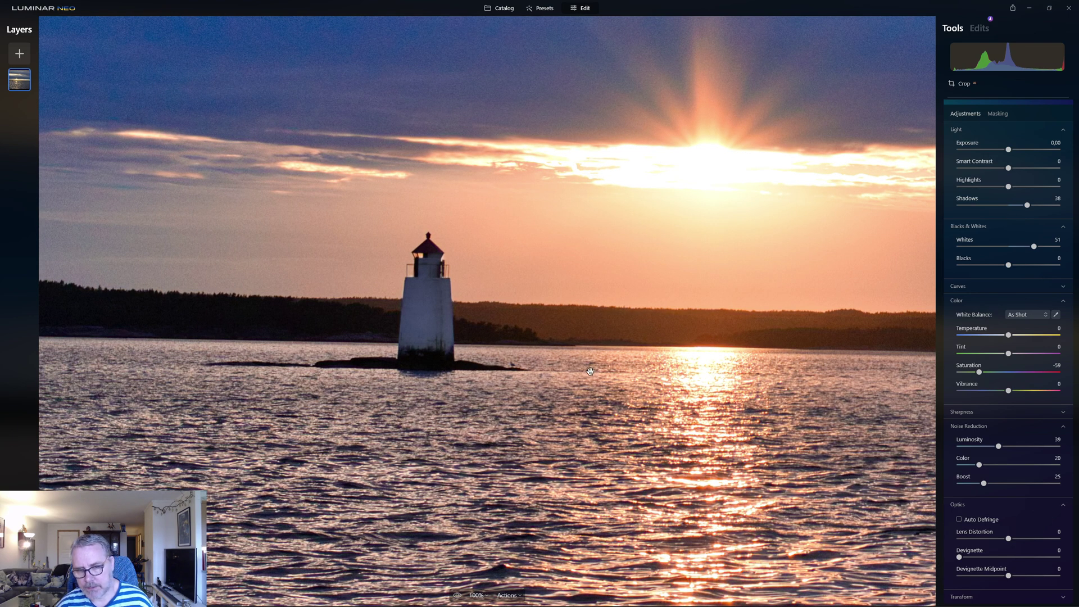
left_click(477, 596)
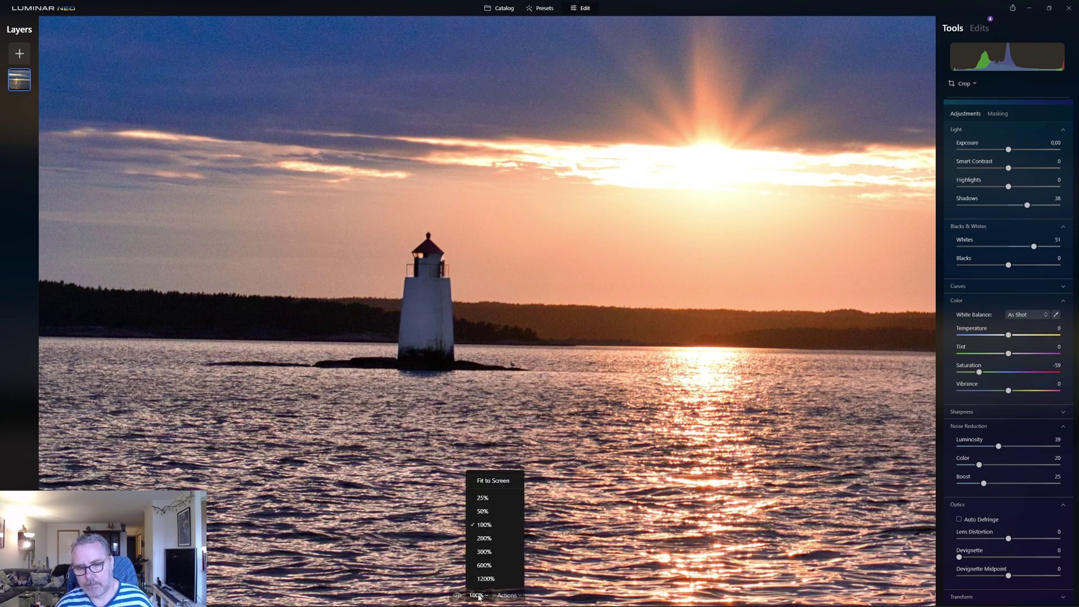
left_click(495, 479)
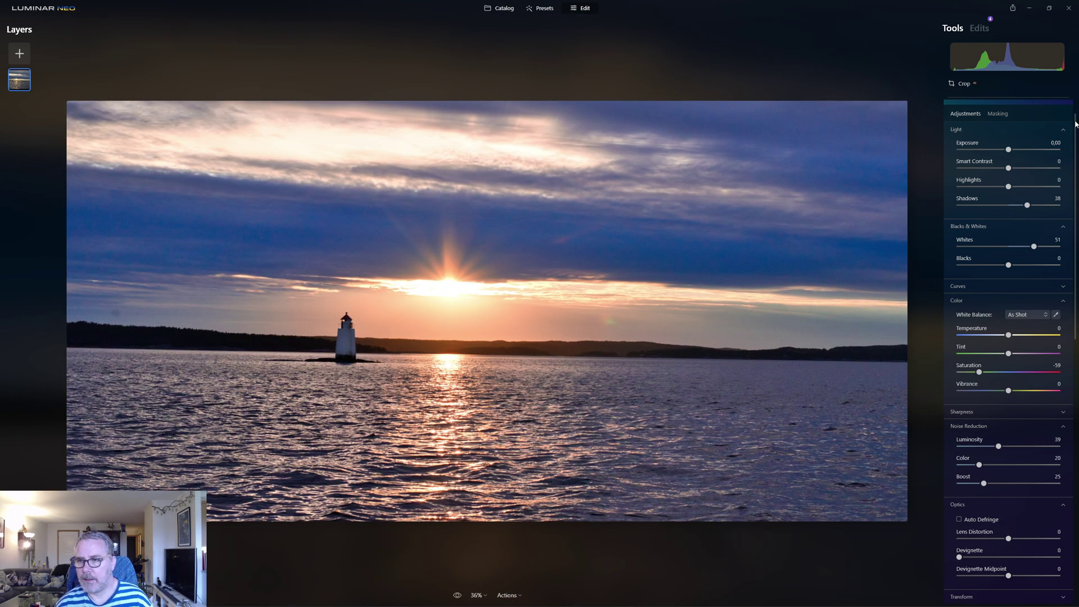
scroll(1068, 118, "up", 1)
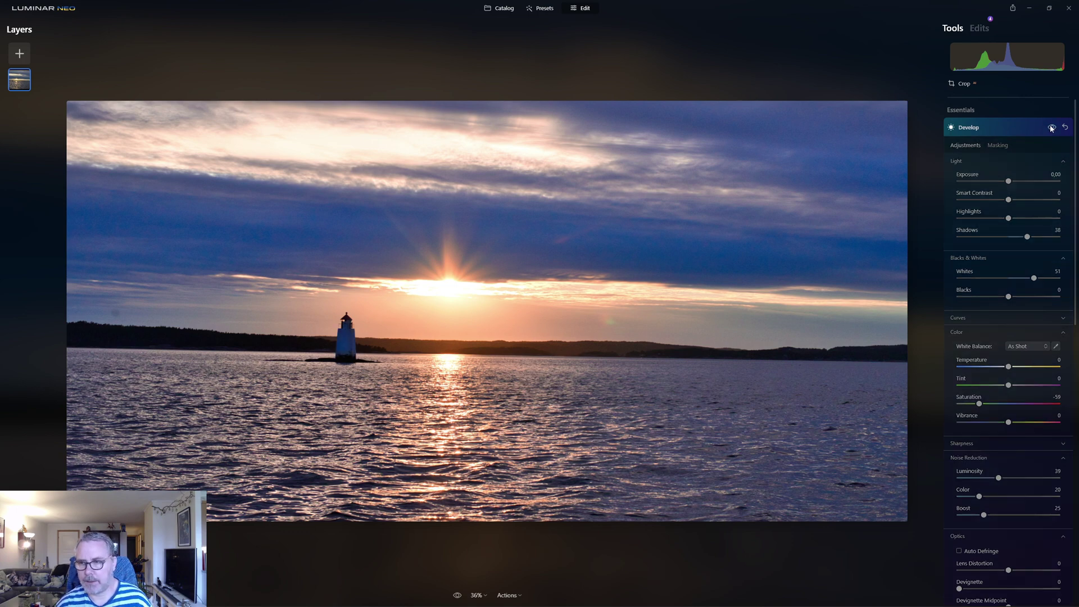
left_click(1051, 128)
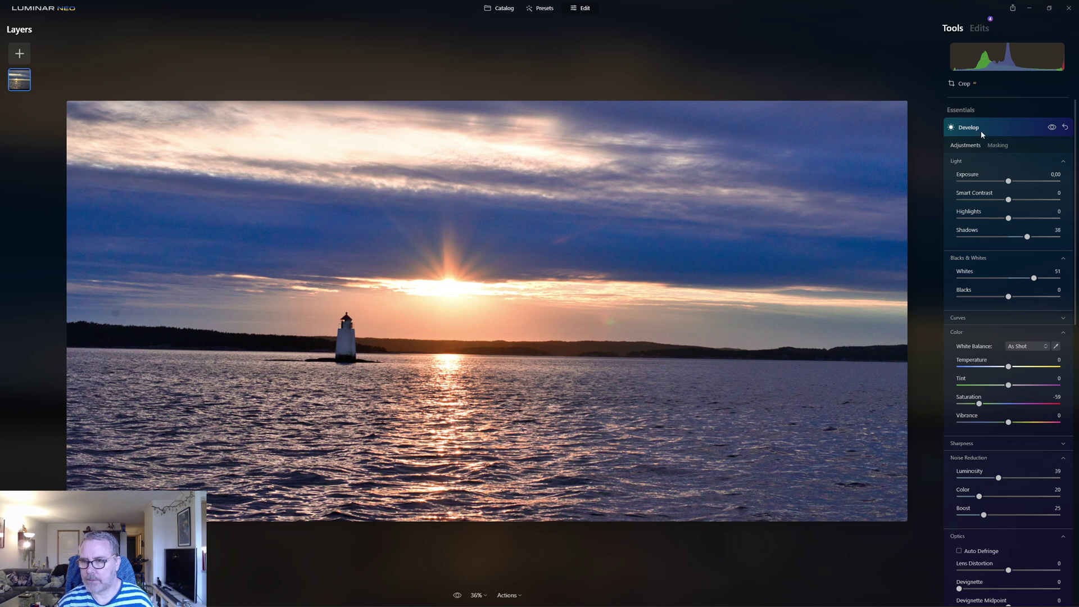
left_click(1006, 120)
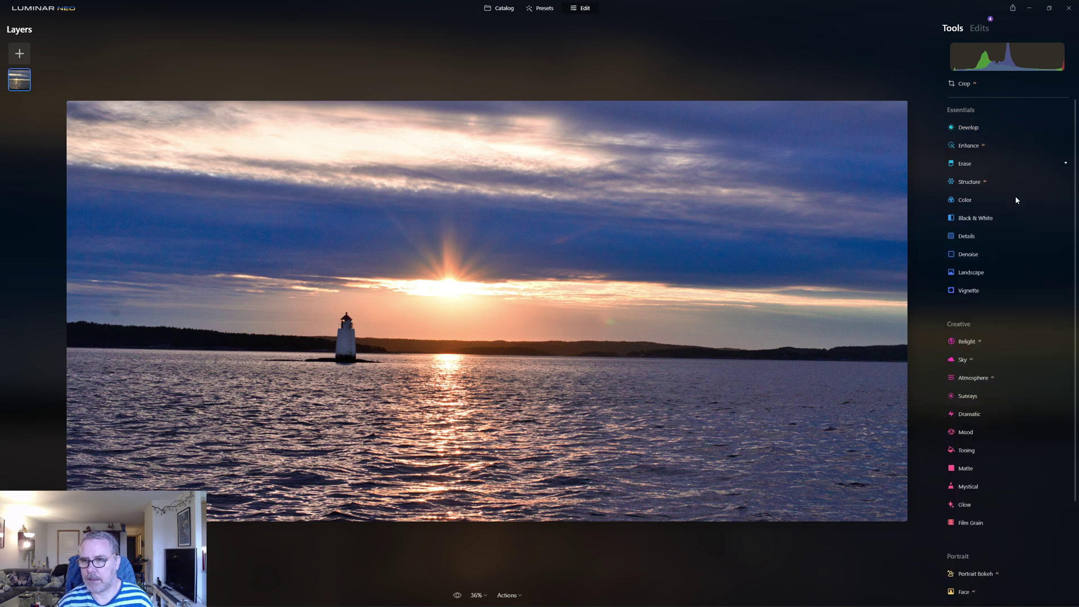
- Add a new unmasked Develop adjustment with noise reduction Luminosity 38 and Color 24, and raise its Shadows to 28
left_click(980, 127)
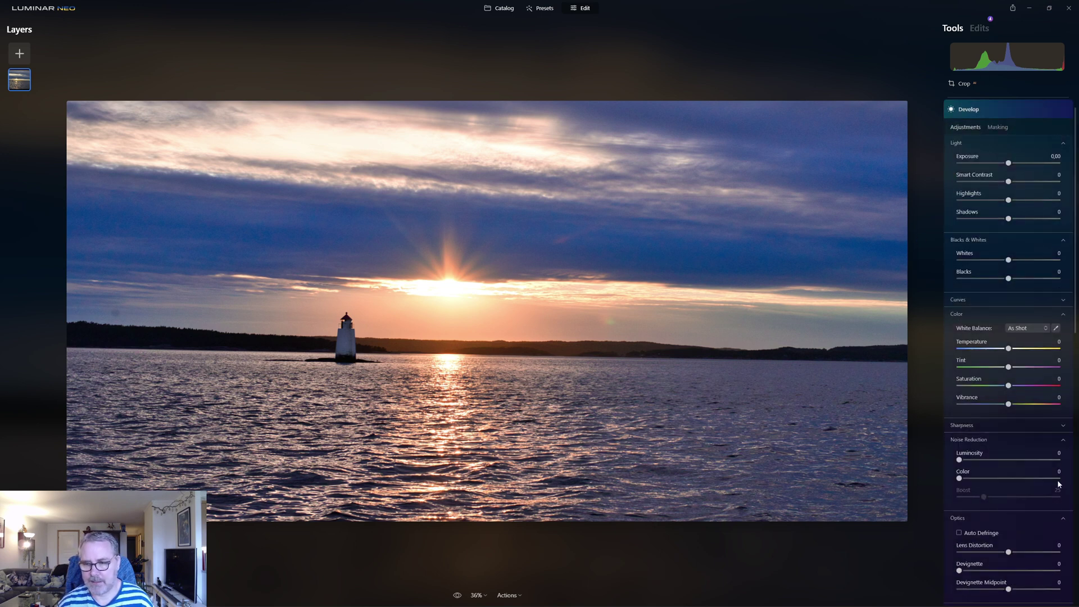
left_click(980, 459)
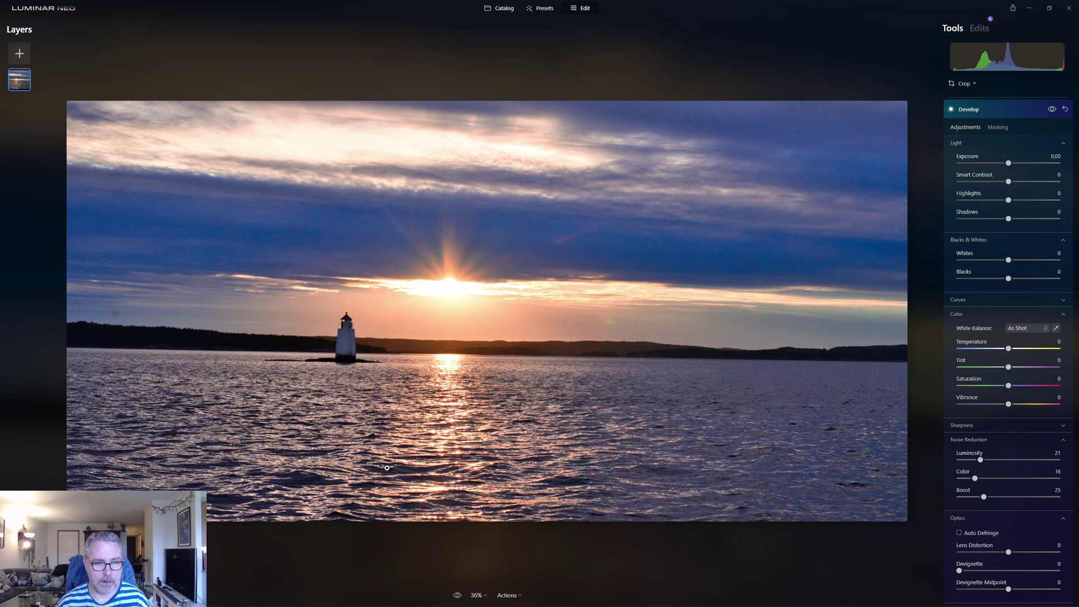
left_click(815, 260)
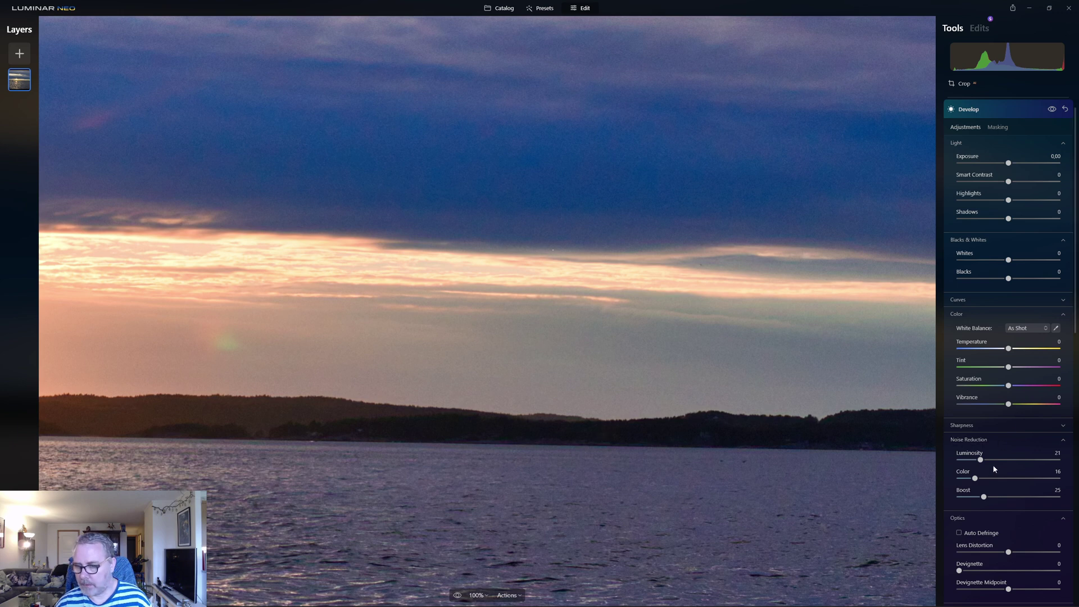
left_click(989, 461)
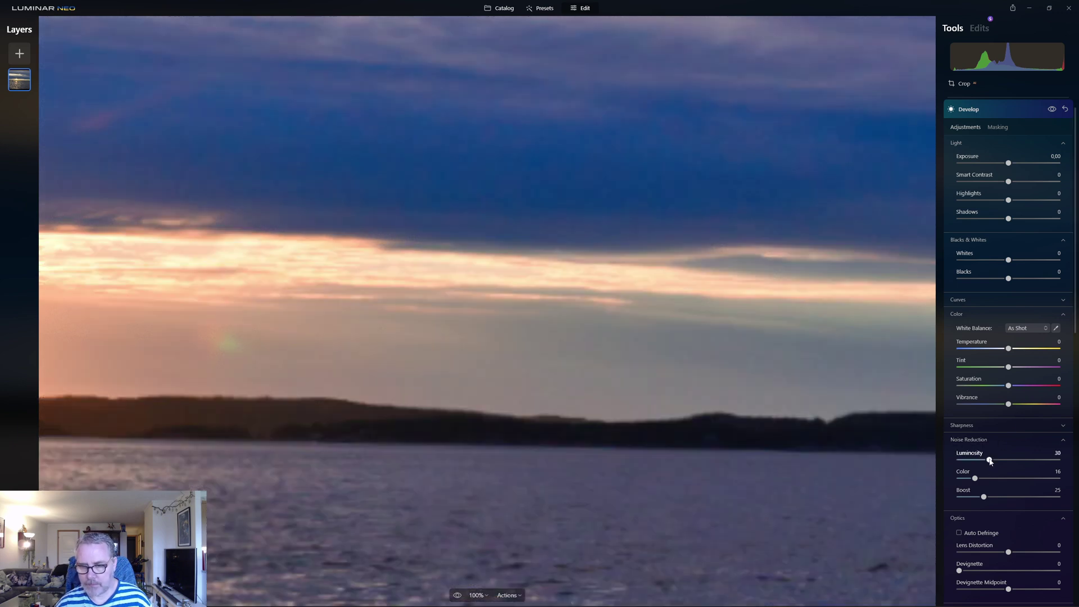
left_click(983, 477)
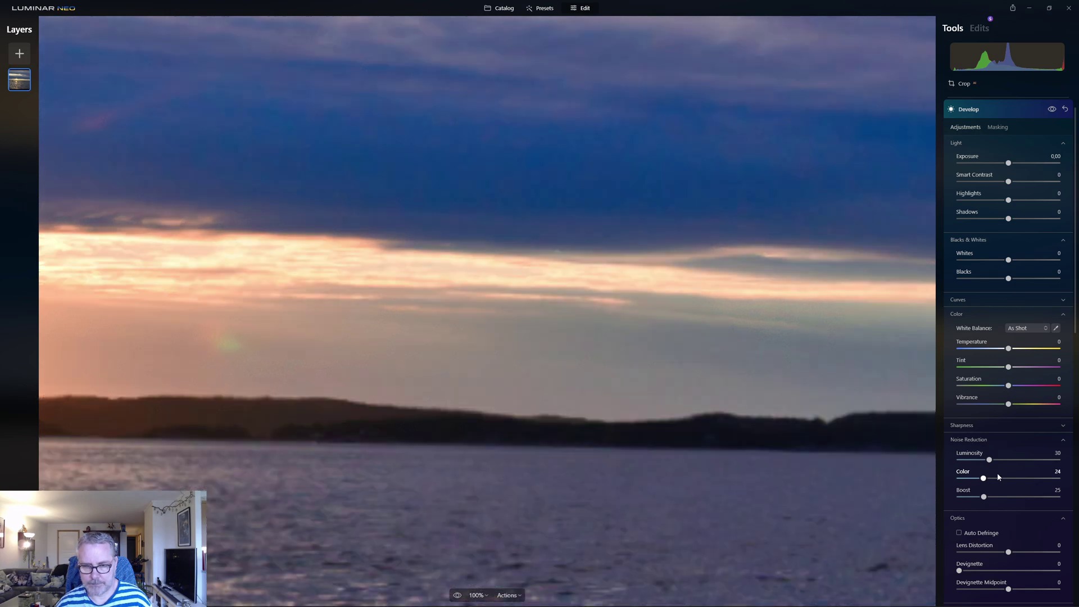
left_click(997, 460)
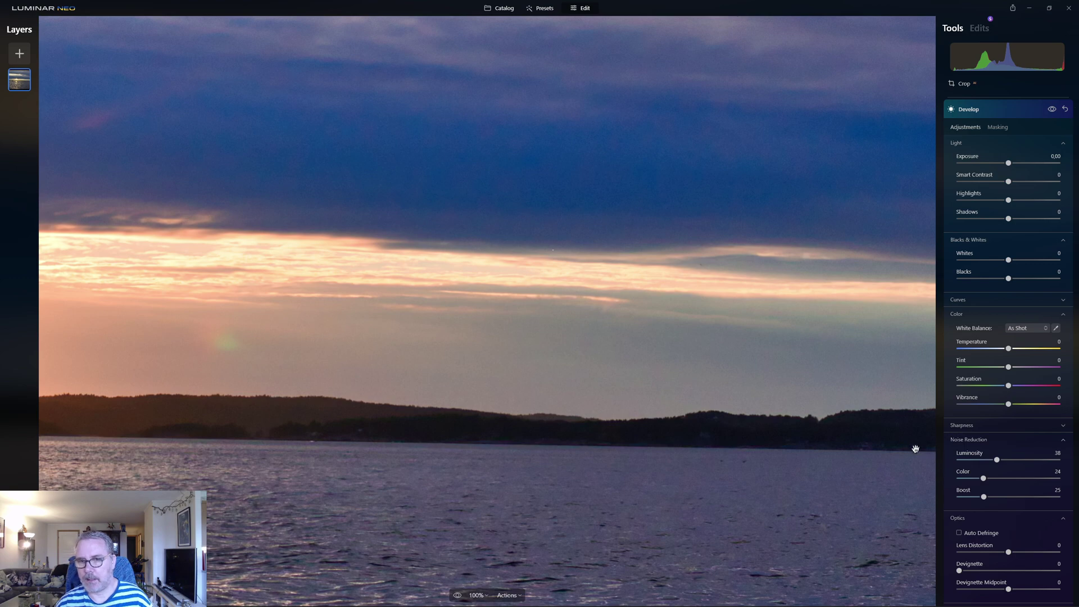
left_click(551, 196)
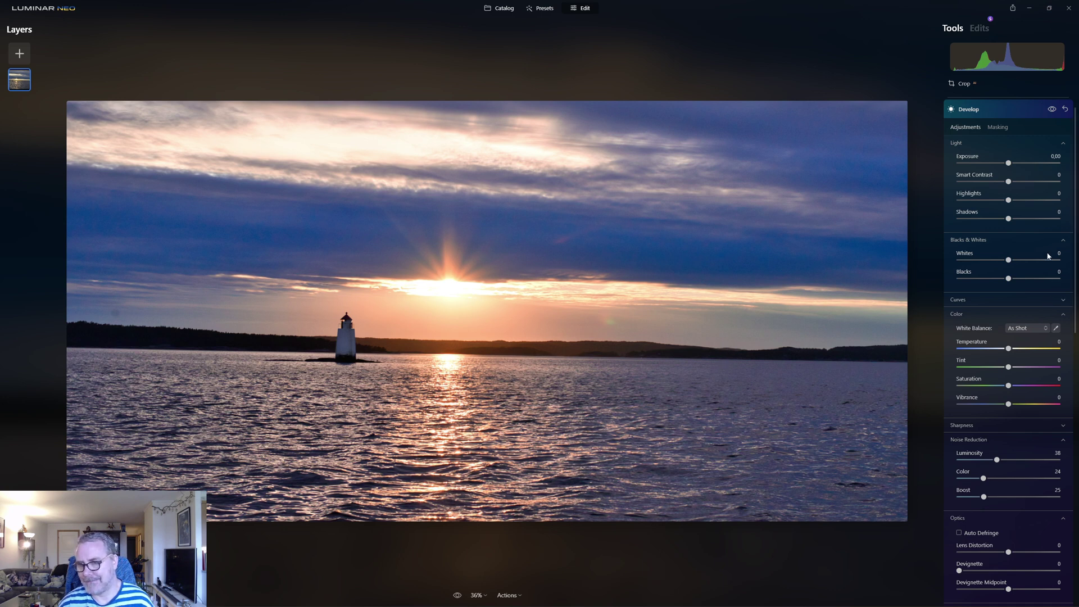
left_click(1023, 218)
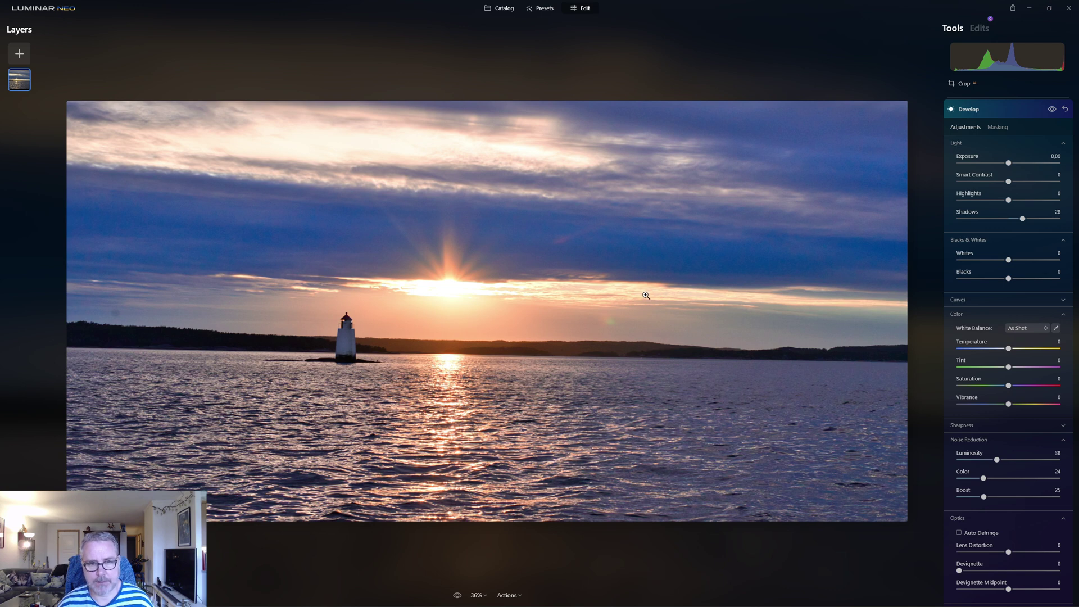
left_click(1002, 110)
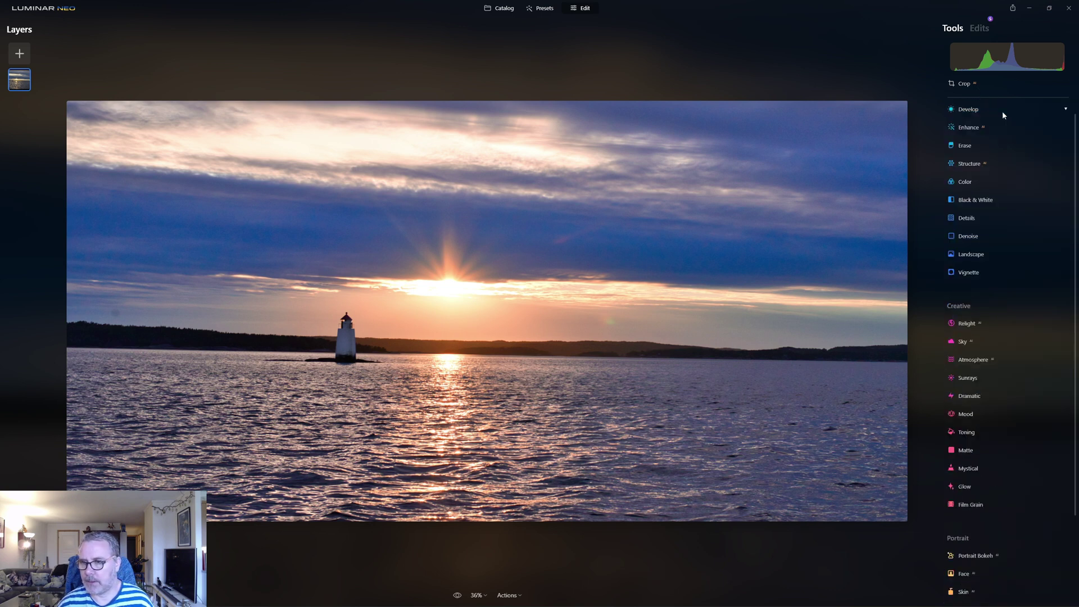
- Erase the dark spot in the sky above the far-left shoreline and the lens flare beside the sun, using a size 26 brush
left_click(966, 147)
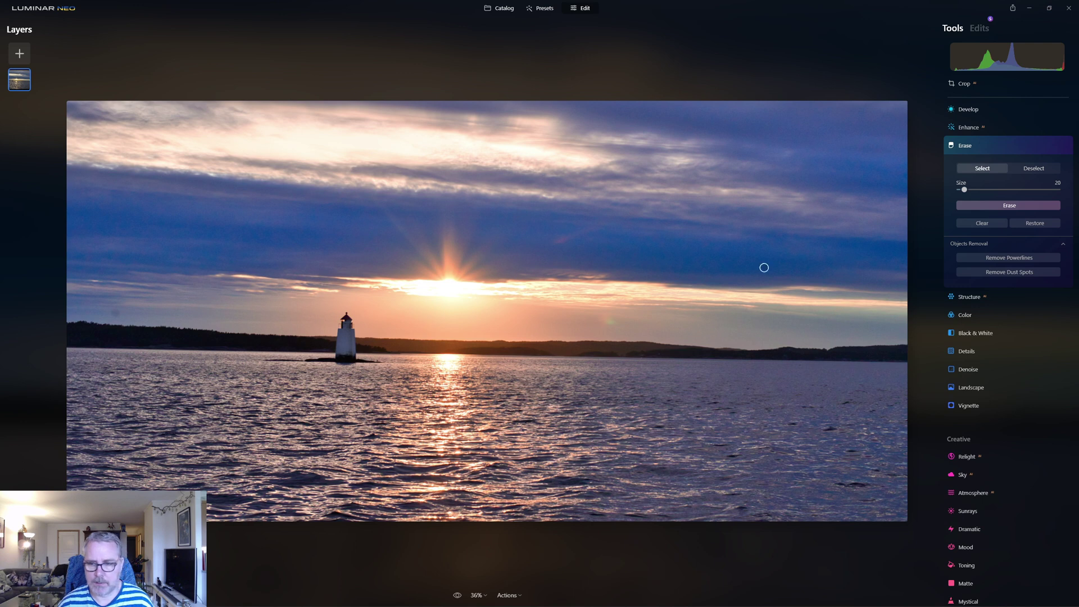
left_click_drag(962, 188, 968, 189)
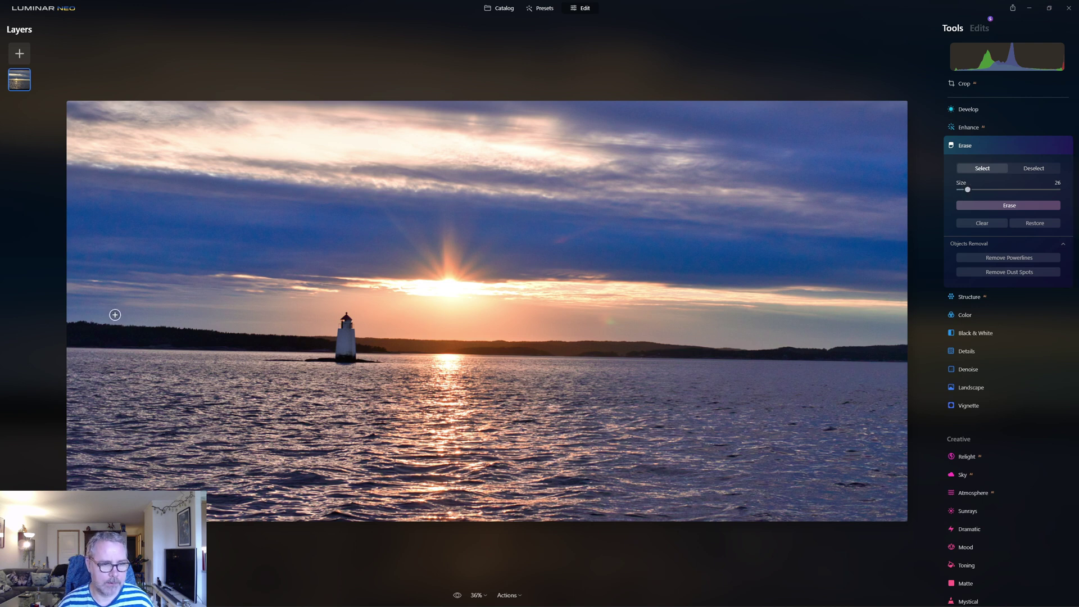
left_click_drag(109, 311, 115, 311)
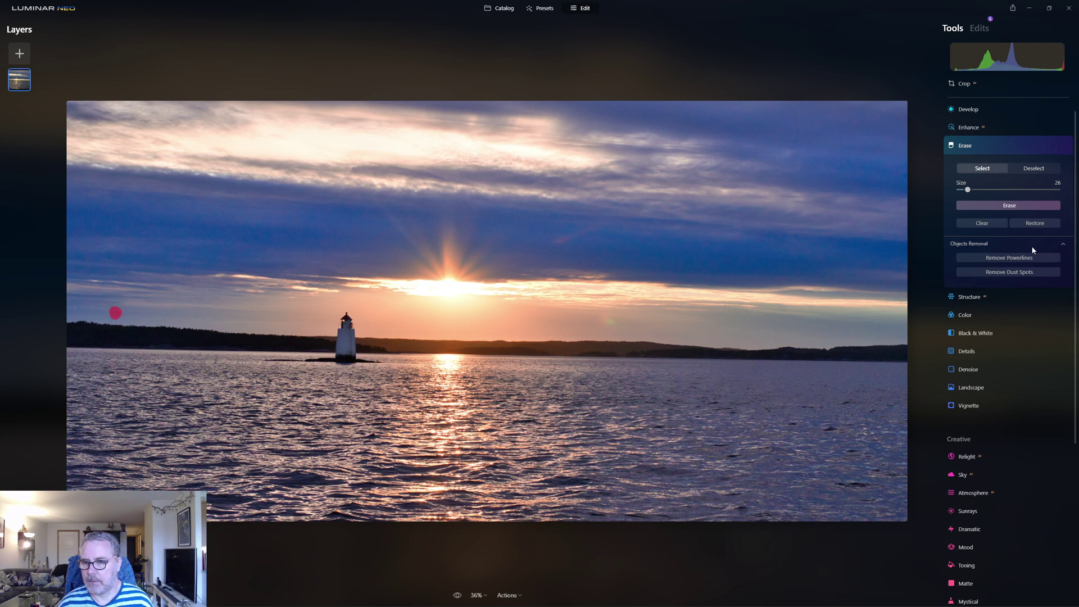
left_click(608, 321)
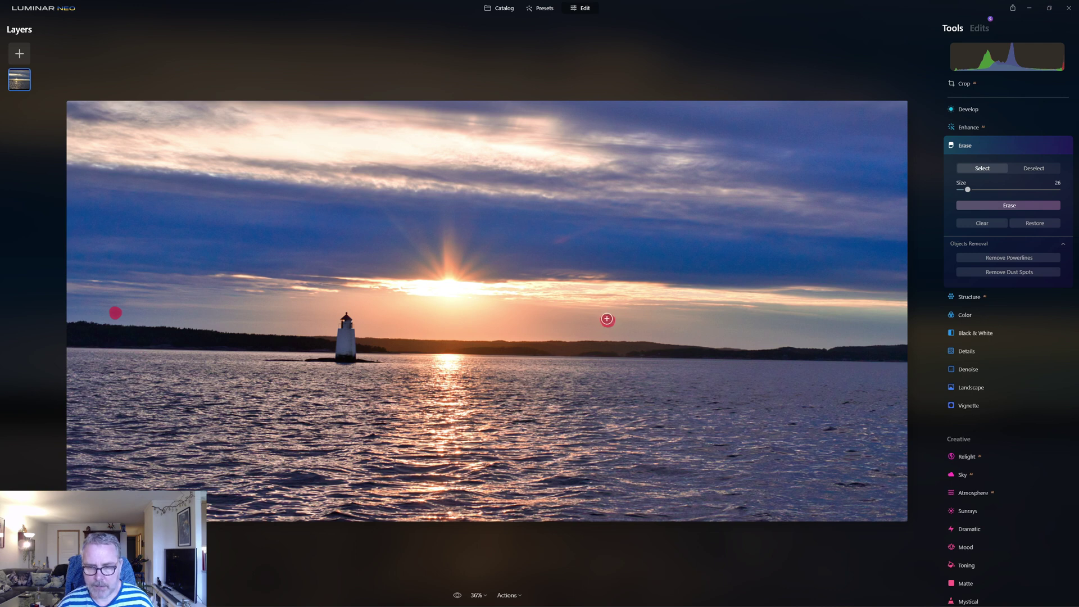
left_click(1011, 206)
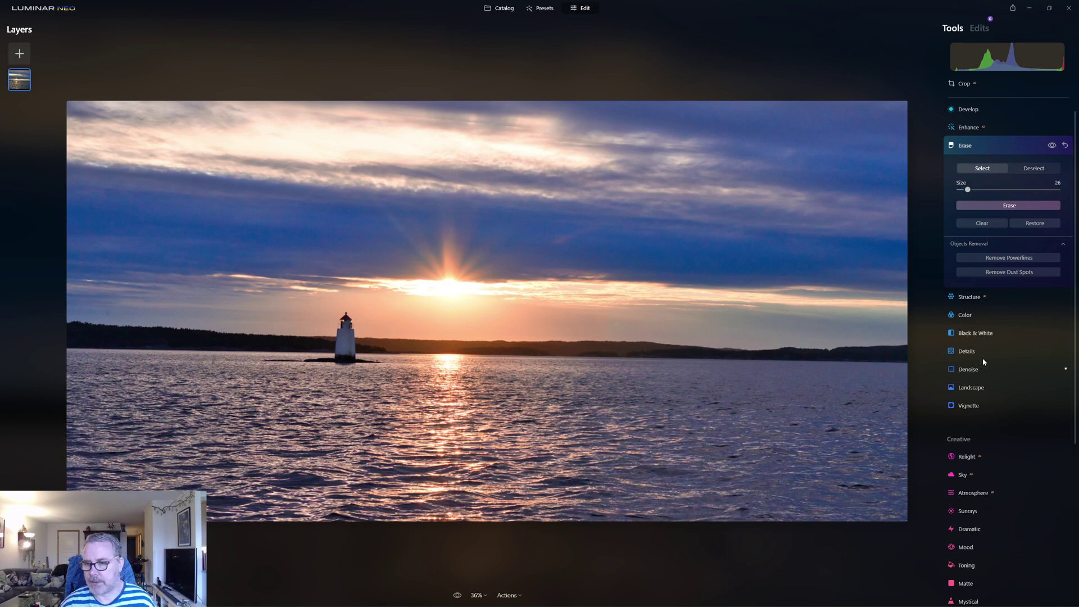
- Limit a Structure adjustment to the sea using the Water AI mask
left_click(977, 297)
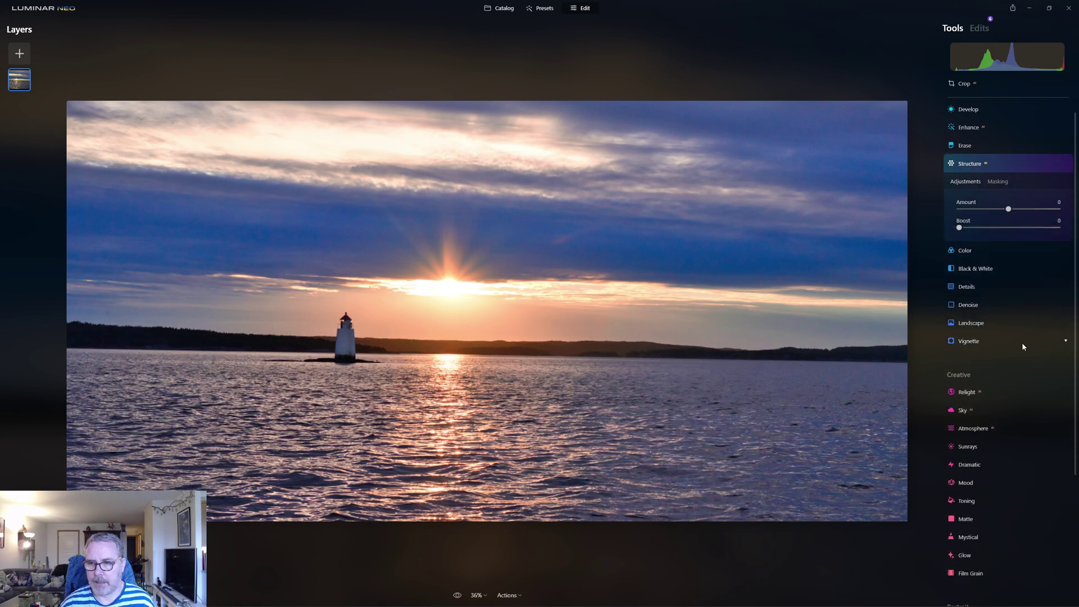
left_click(998, 181)
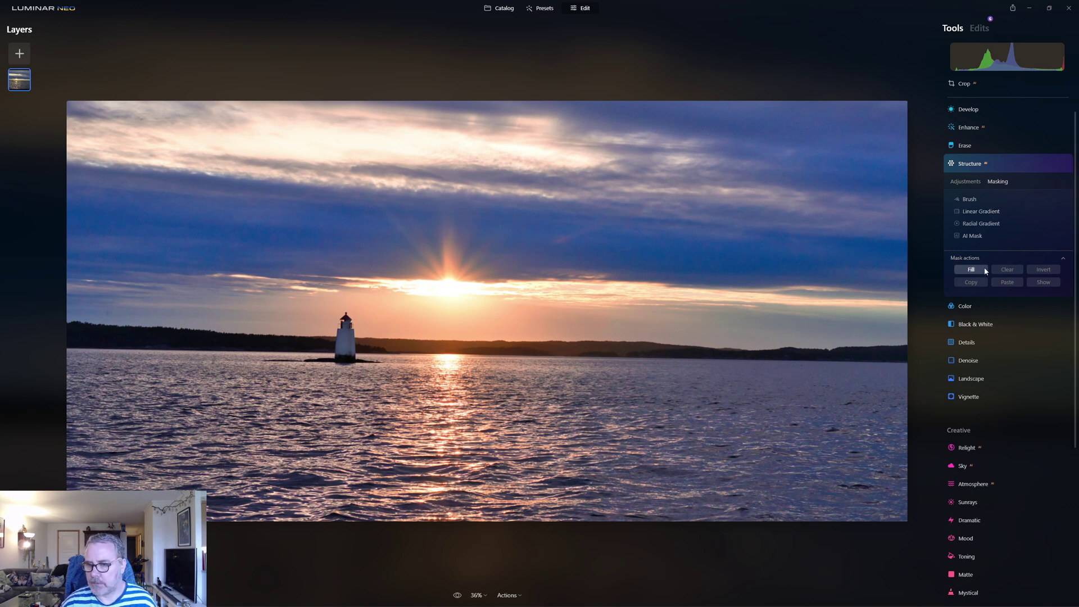
left_click(973, 237)
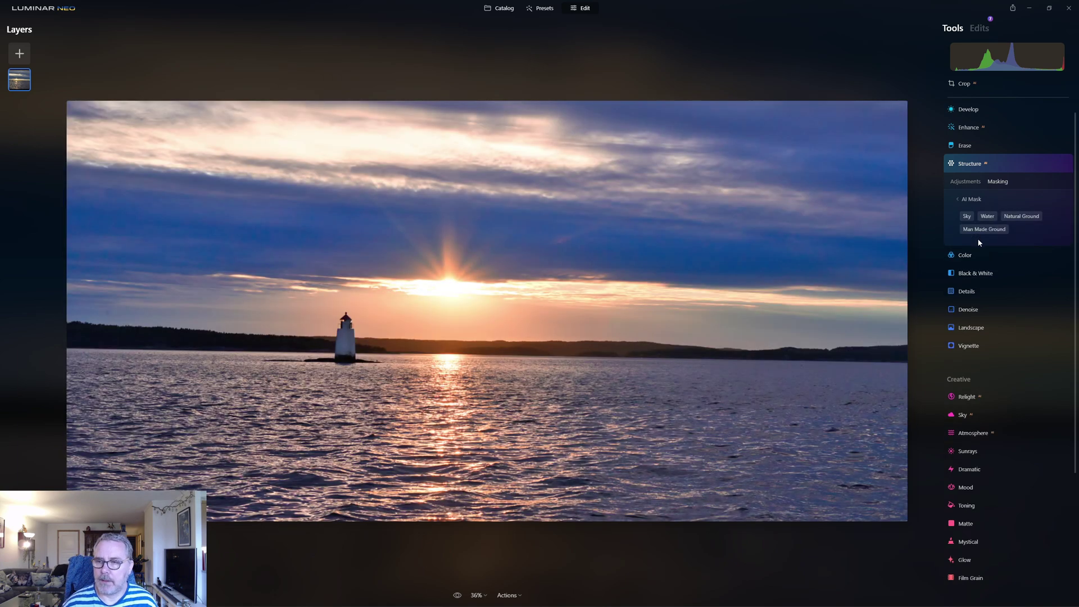
left_click(988, 216)
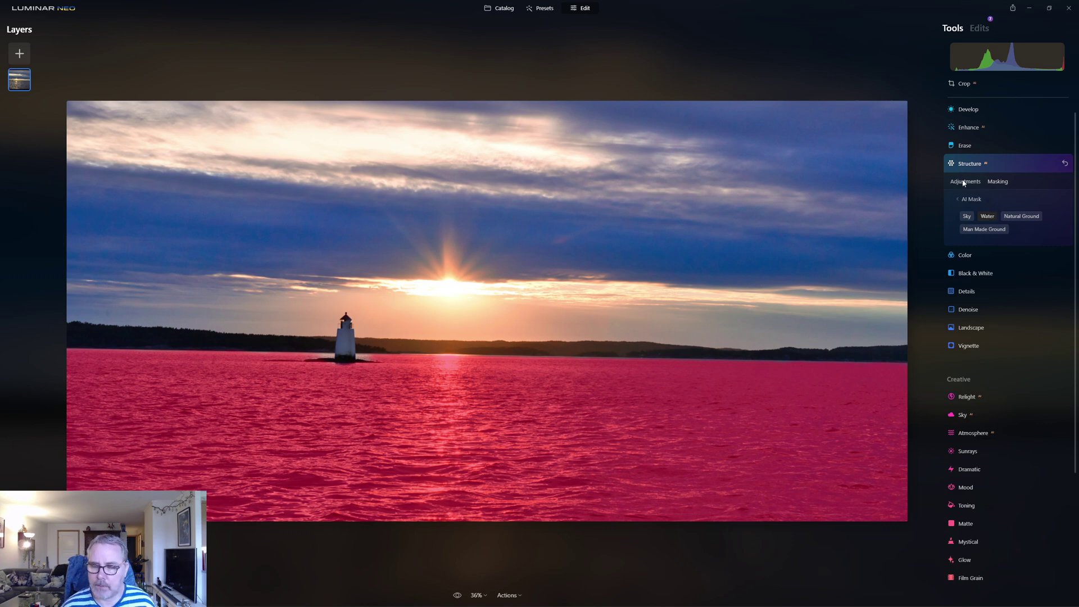
- Soften the masked water with Structure Amount -52 and Boost 20, and compare the photo with the effect off and on
left_click(965, 181)
left_click(983, 209)
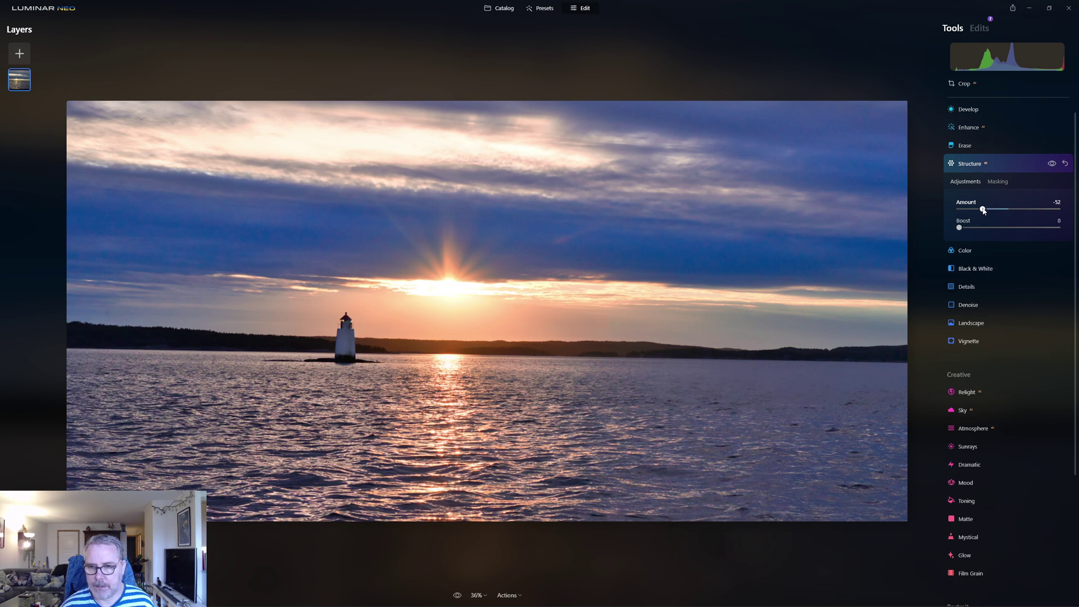
left_click(982, 228)
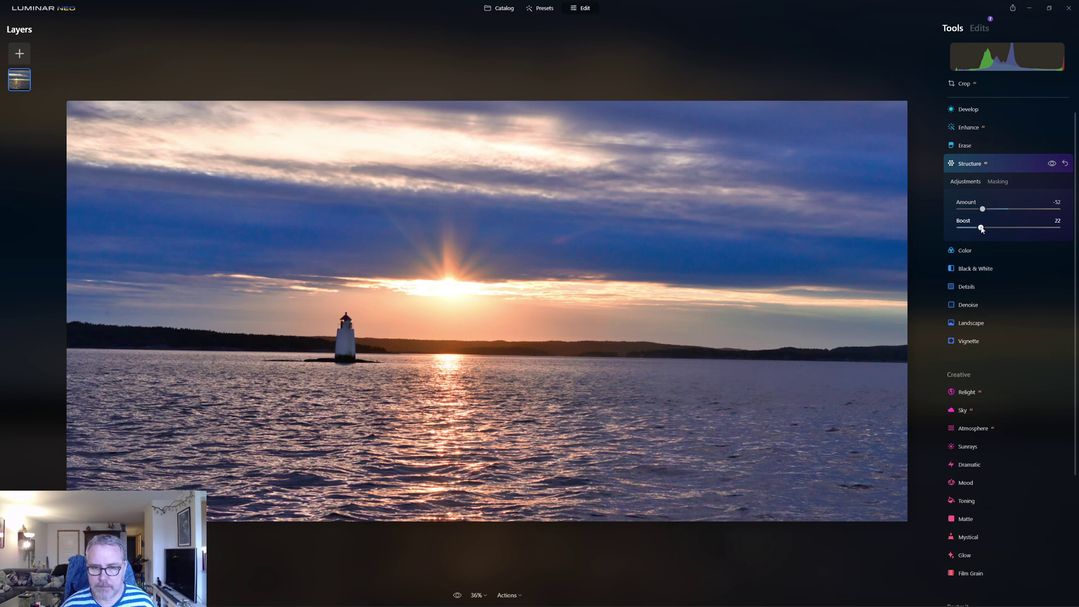
left_click_drag(982, 228, 979, 228)
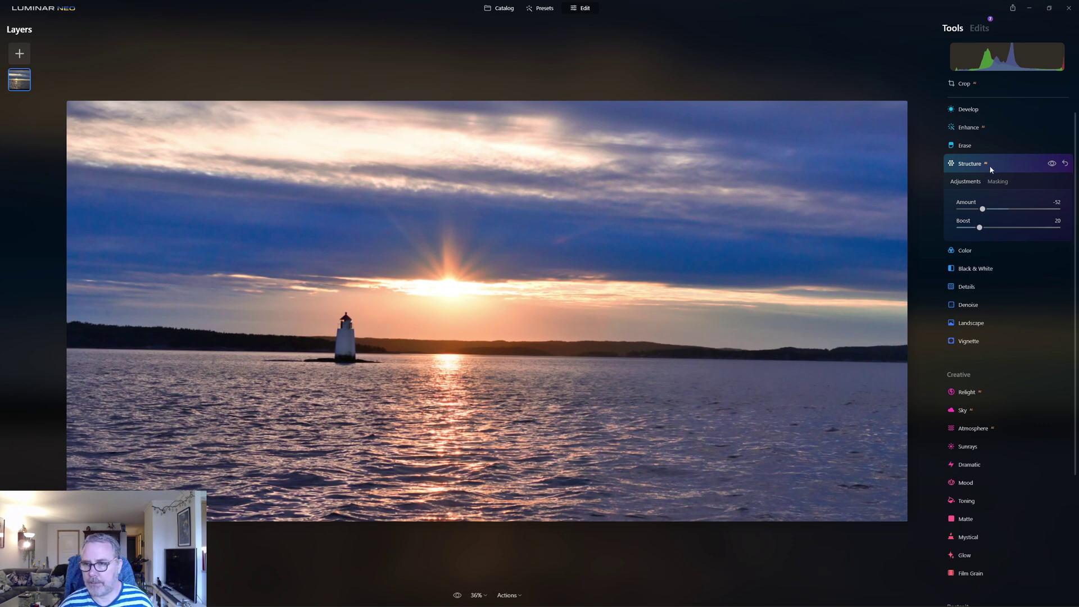
left_click(1052, 164)
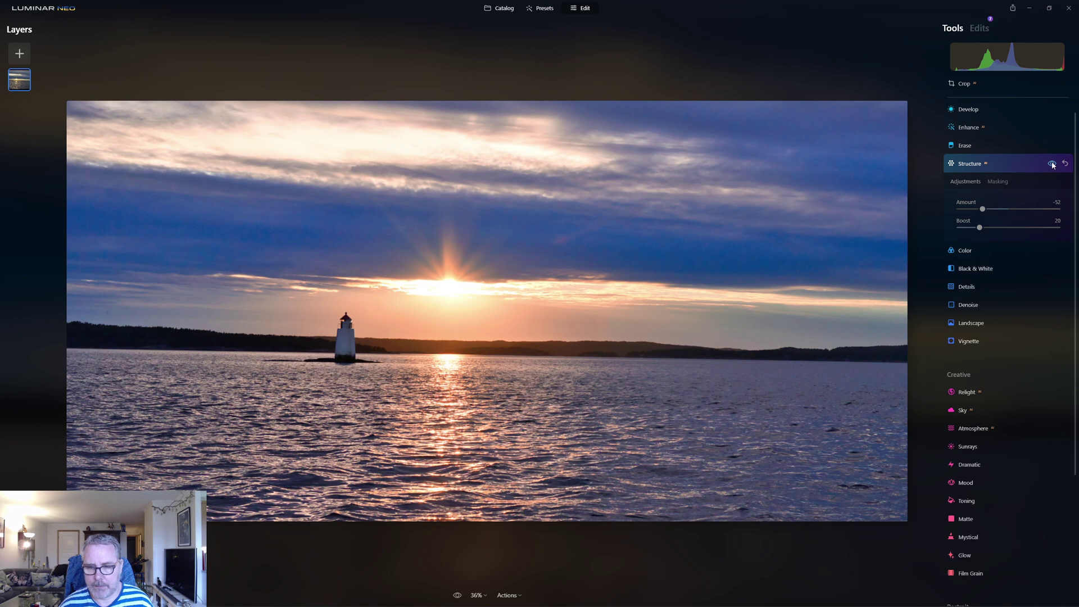
left_click(1052, 164)
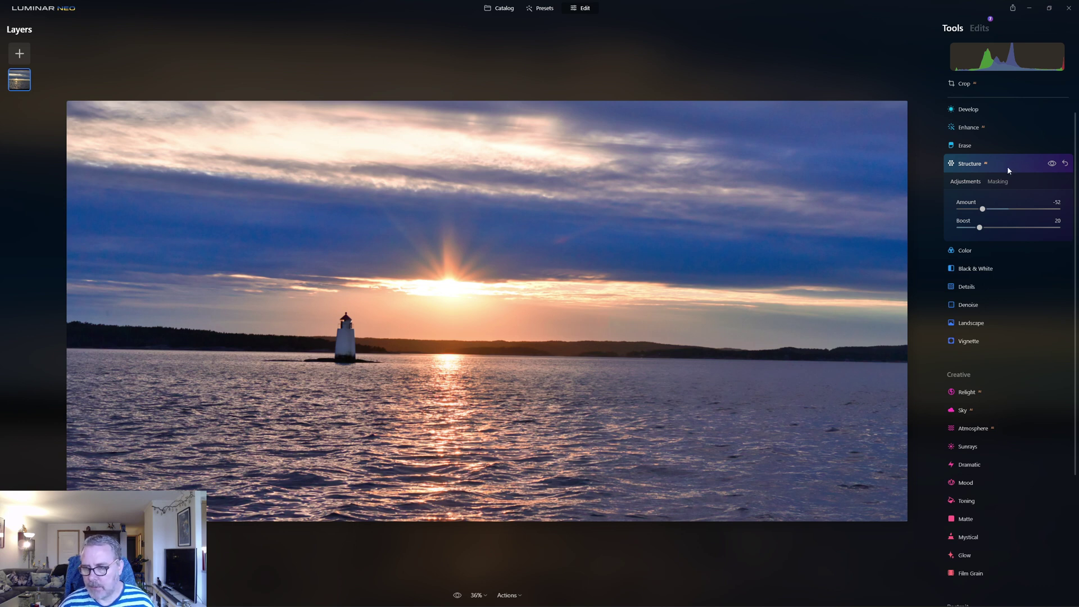
- Warm the whole photo with the Landscape tool by setting Golden Hour to 13
left_click(979, 323)
left_click(973, 318)
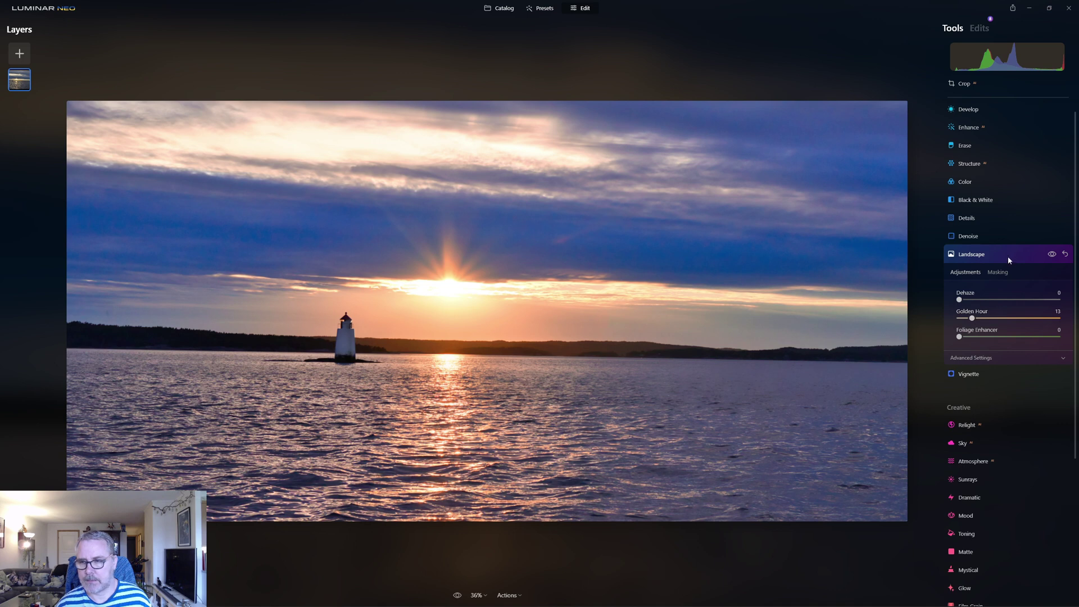
- Add a vignette with Amount -87, centre it on the photo with Feather at -100 as a guide, and set Feather to -3
left_click(983, 374)
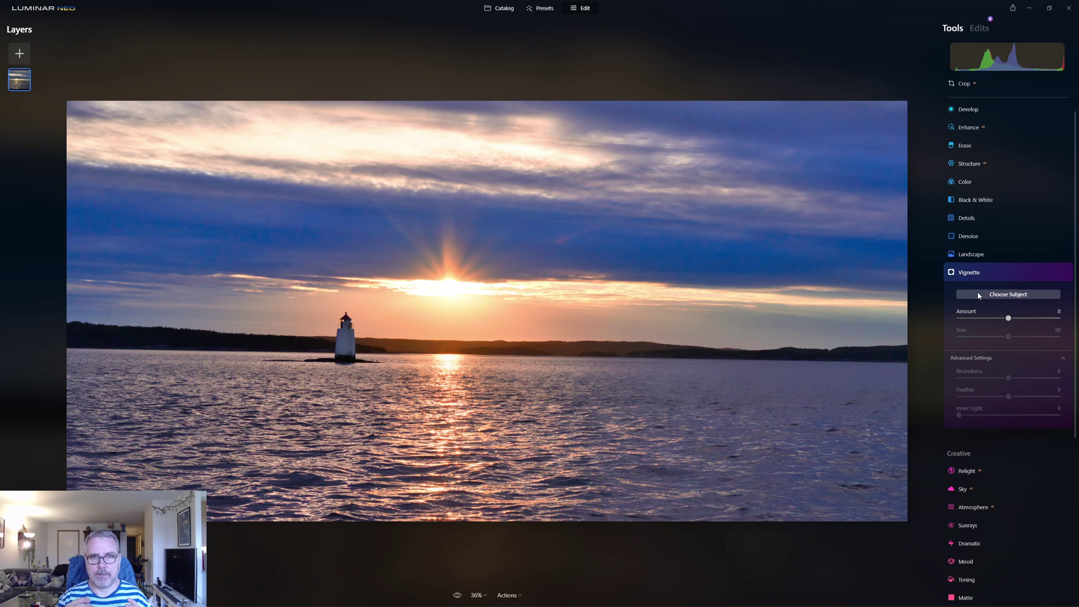
left_click(965, 318)
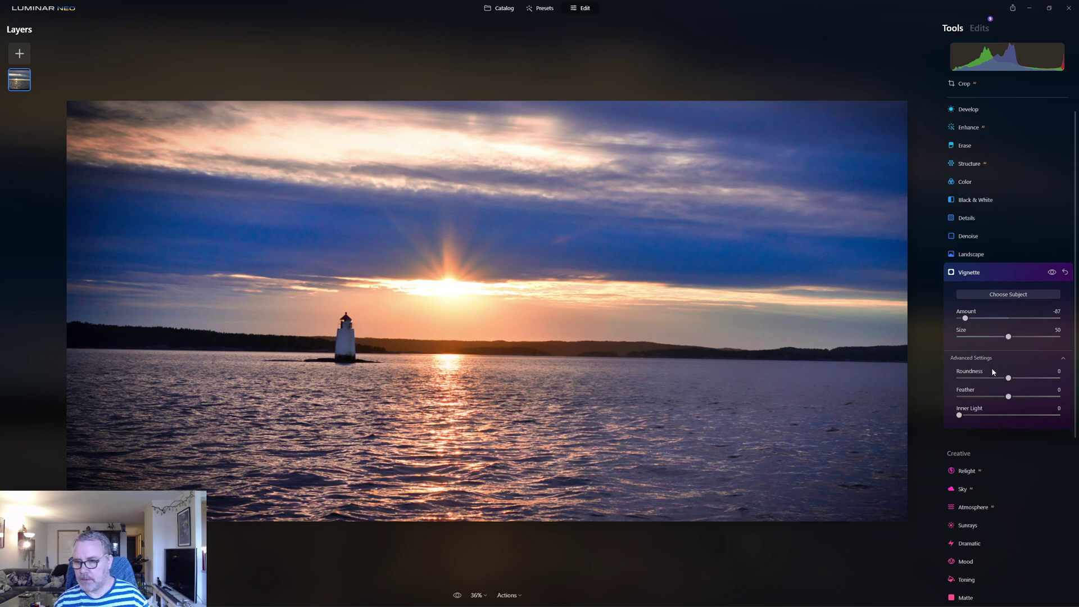
left_click_drag(1010, 398, 943, 396)
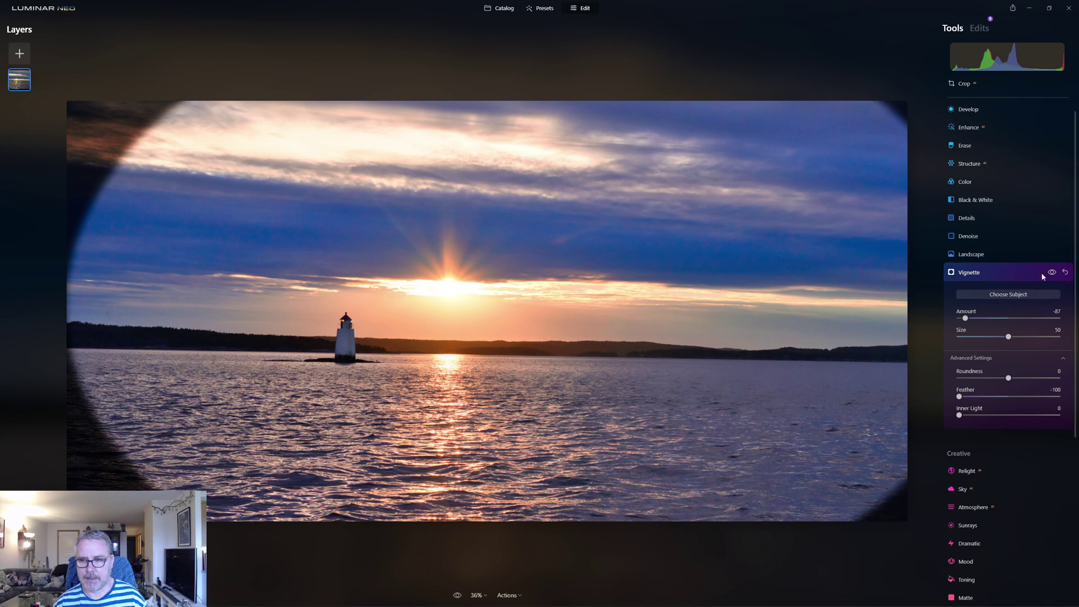
left_click(1027, 298)
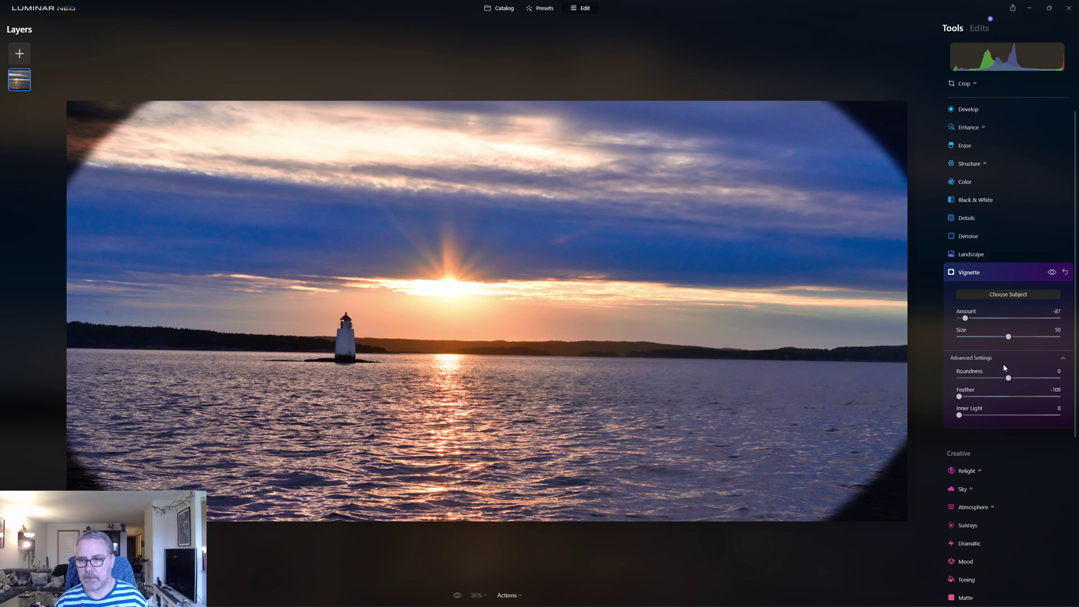
left_click(1008, 398)
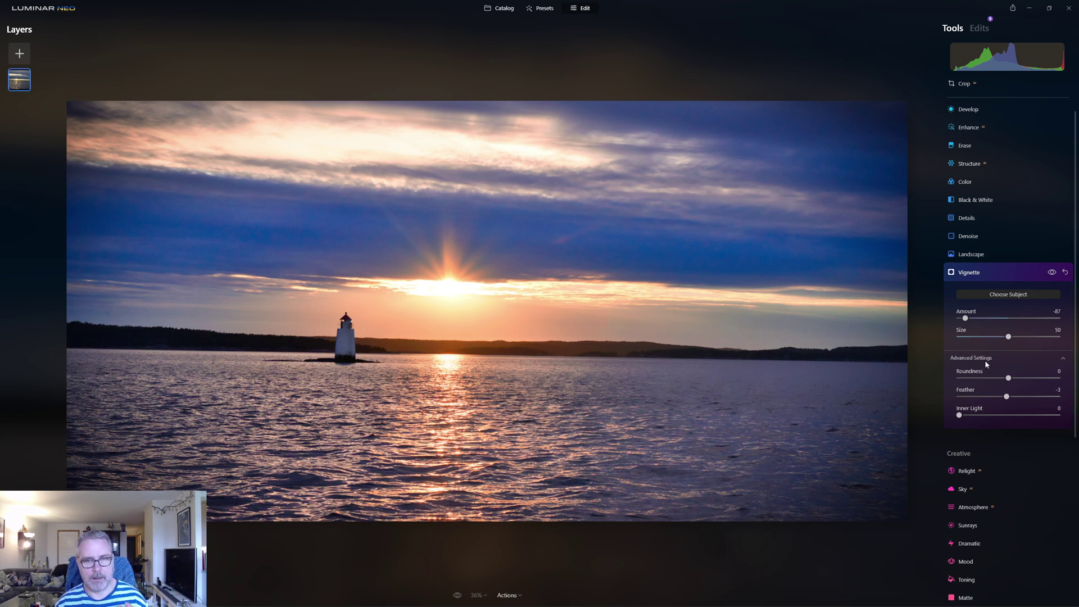
- Reduce the vignette's strength by setting Amount to -52, and compare the photo with the vignette off and on
left_click(982, 318)
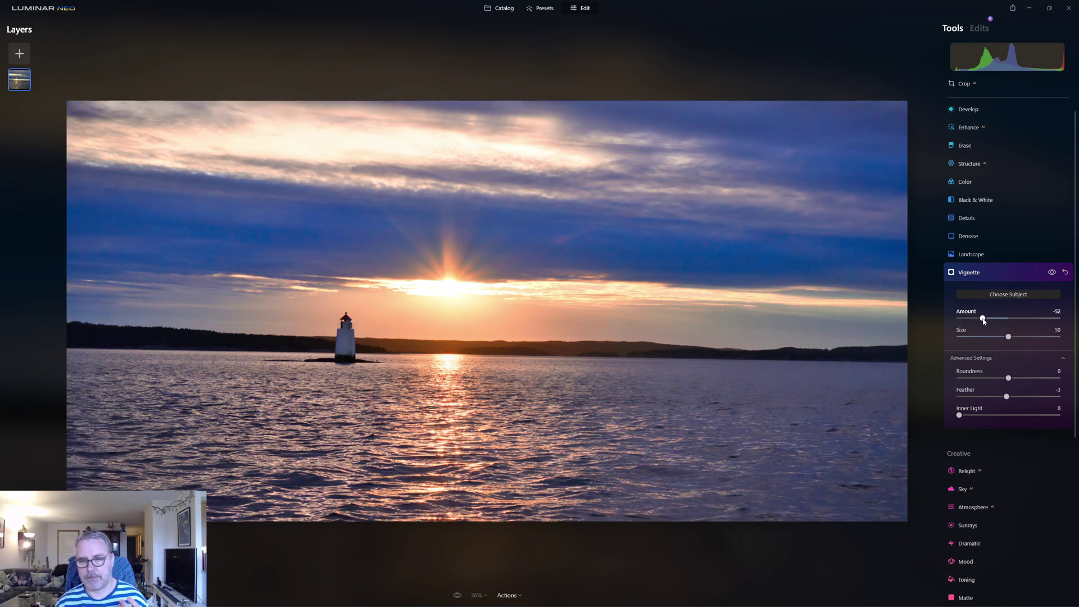
left_click(1052, 273)
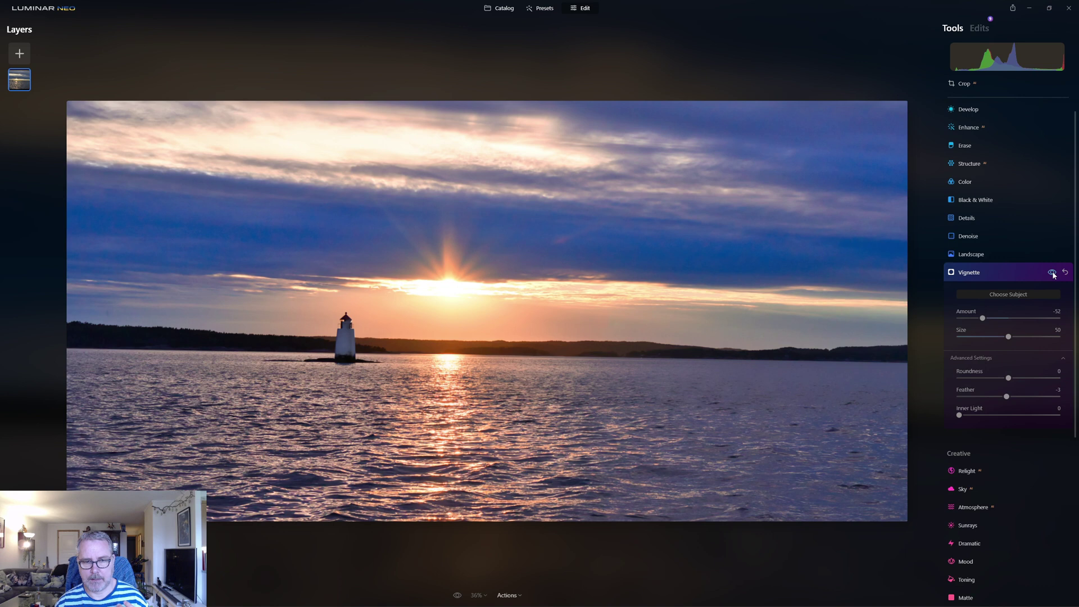
left_click(1052, 273)
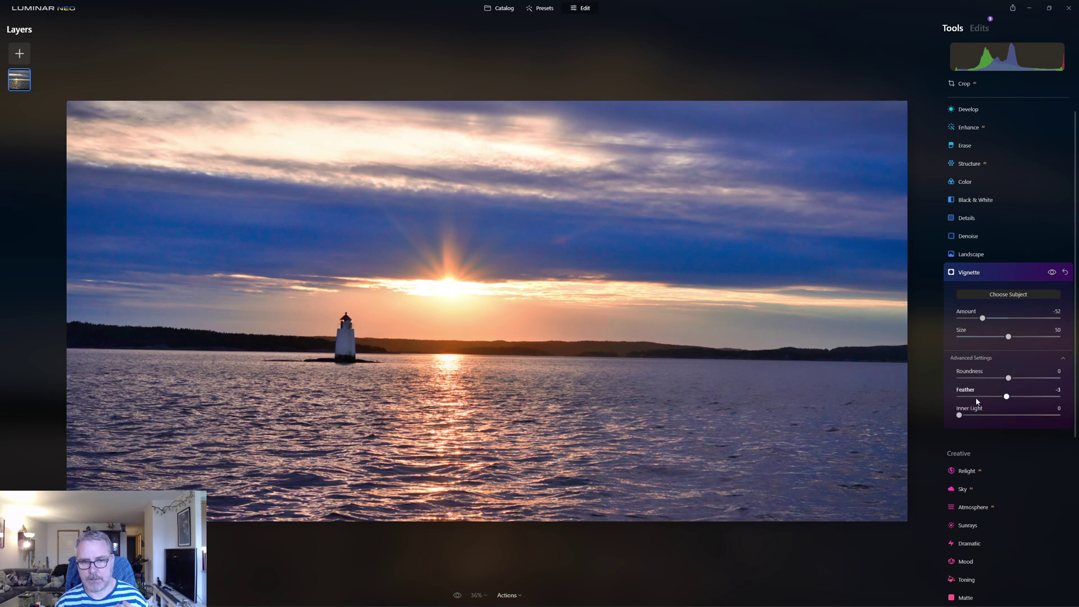
- Set the vignette's Size to 35 and Inner Light to 16, and compare the photo with the vignette off and on
left_click(994, 336)
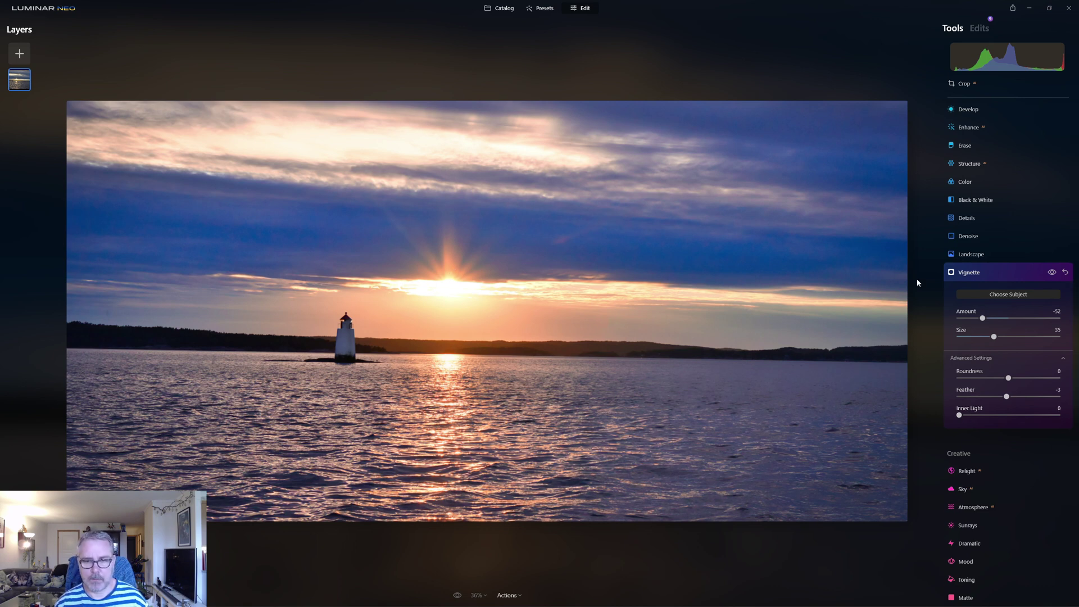
left_click(977, 415)
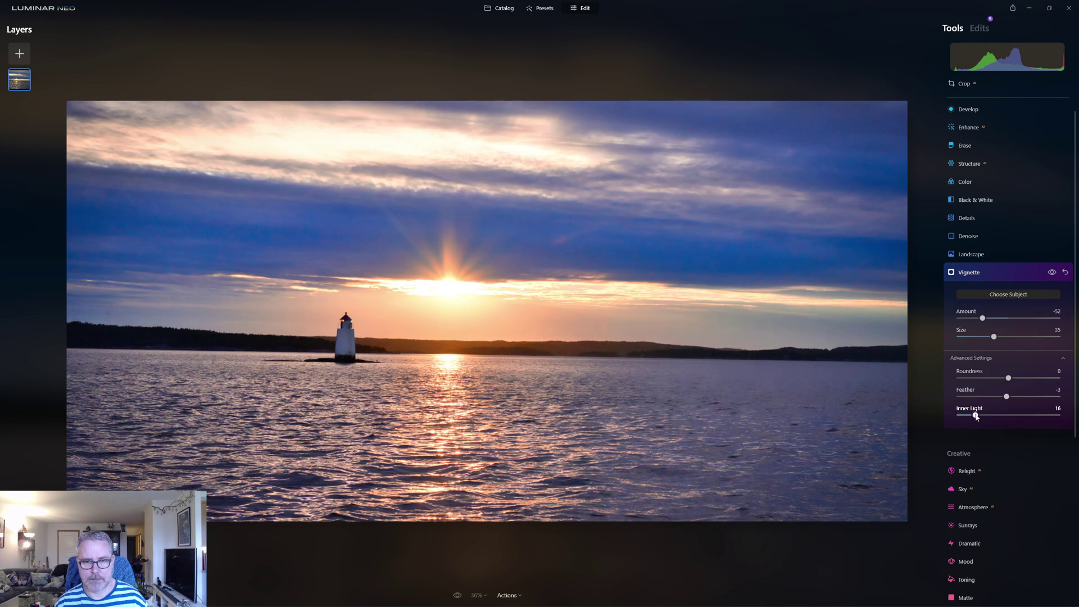
left_click(1051, 273)
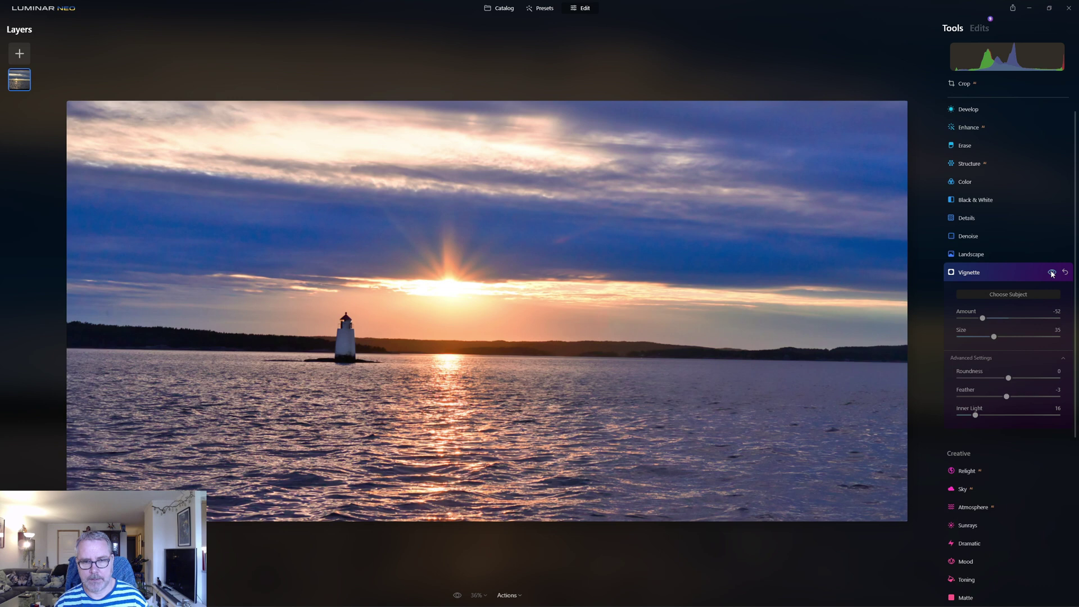
left_click(1052, 273)
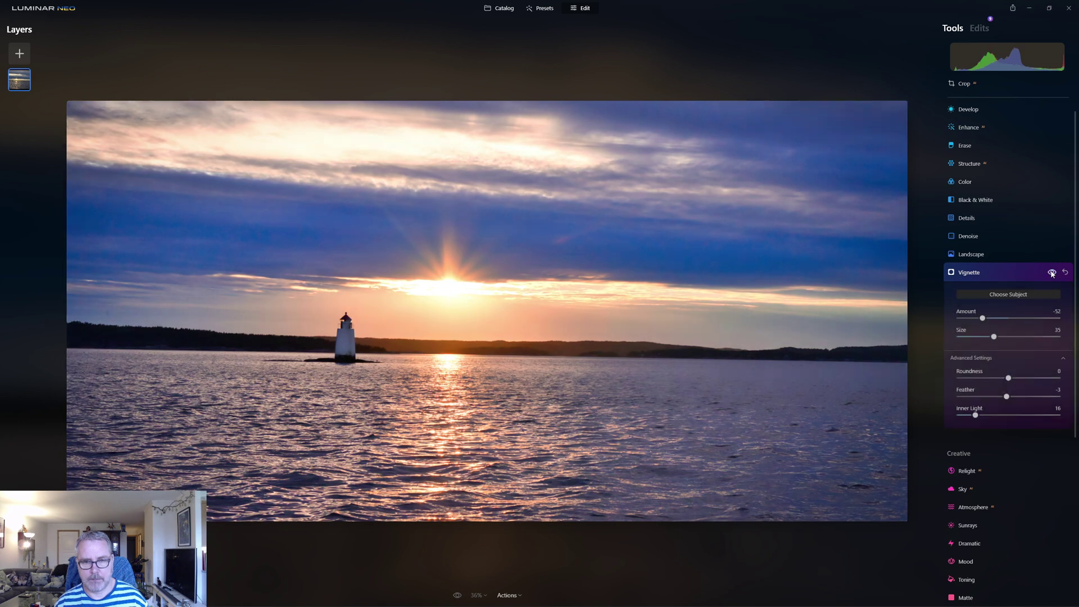
- Finish the vignette with Feather at 20 and Inner Light at 6, and close its settings
left_click(1019, 397)
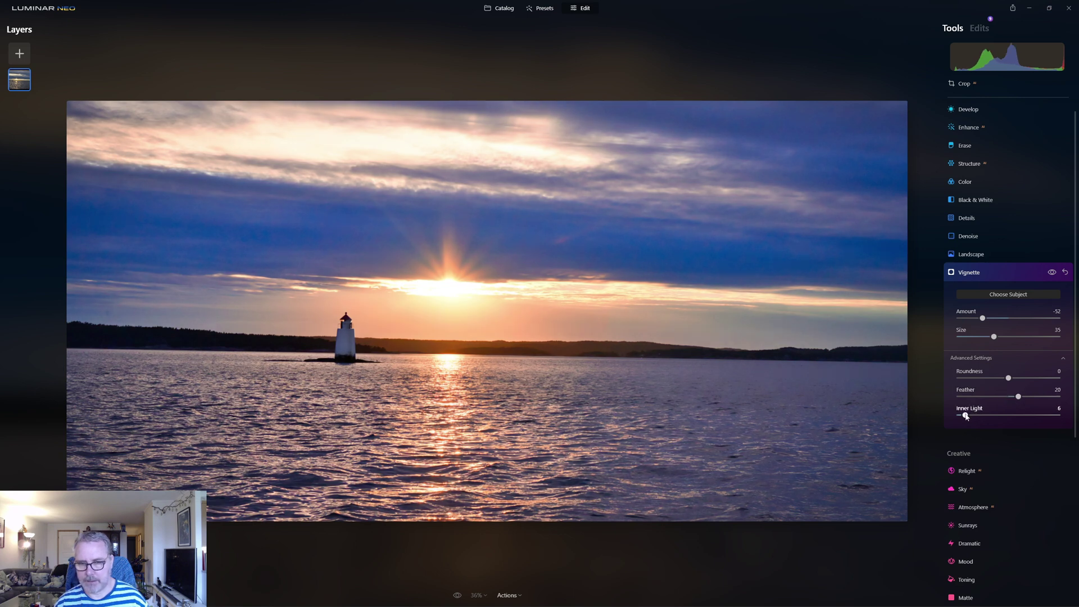
left_click(965, 415)
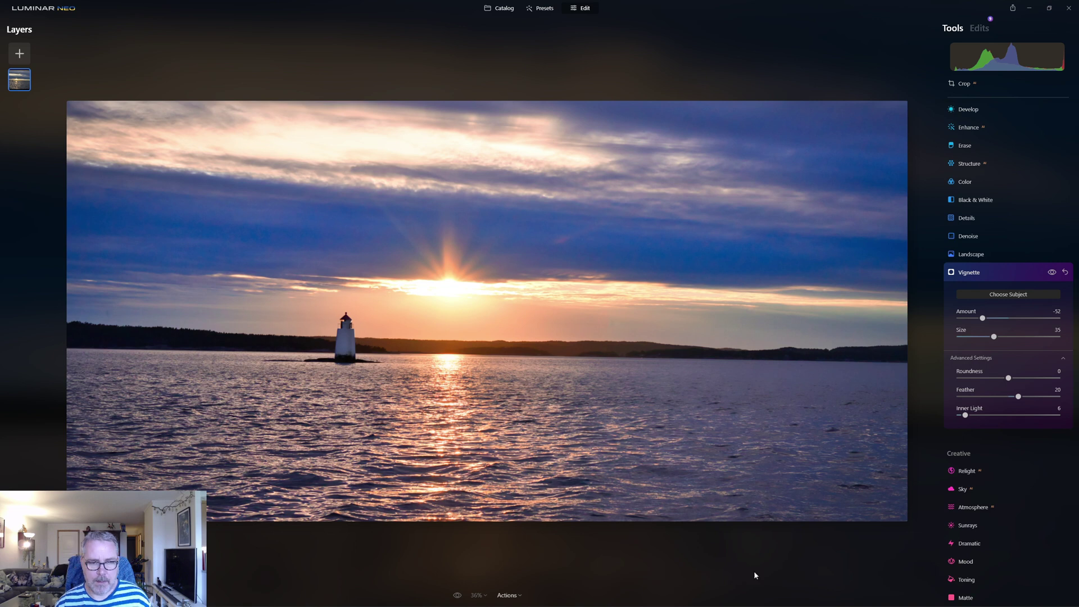
left_click(1003, 273)
- Compare the finished edit with the original photo twice, ending on the edited version
left_click(457, 595)
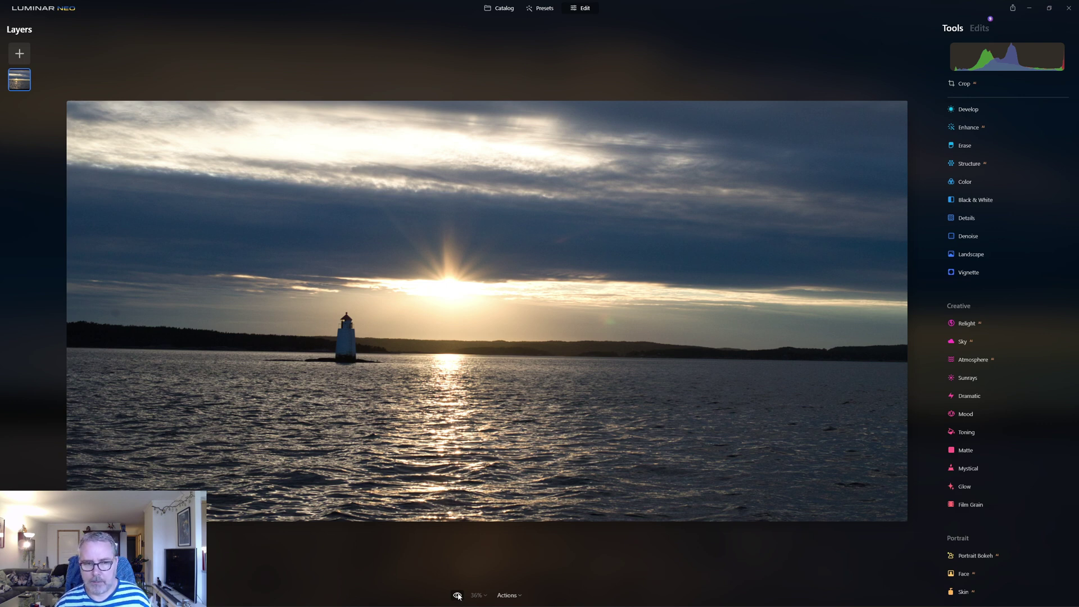
left_click(458, 595)
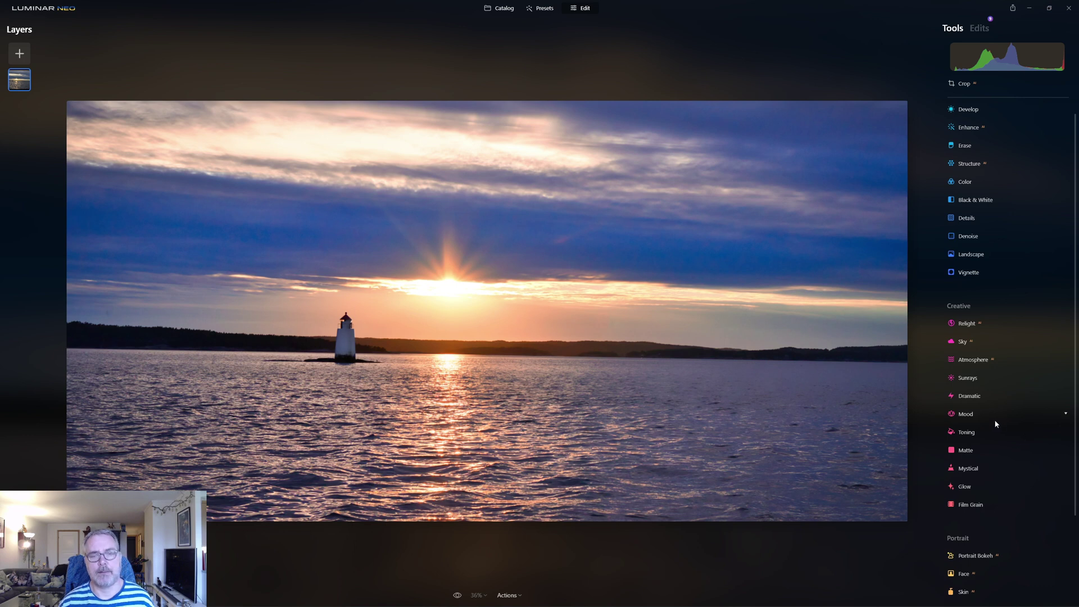
left_click(458, 595)
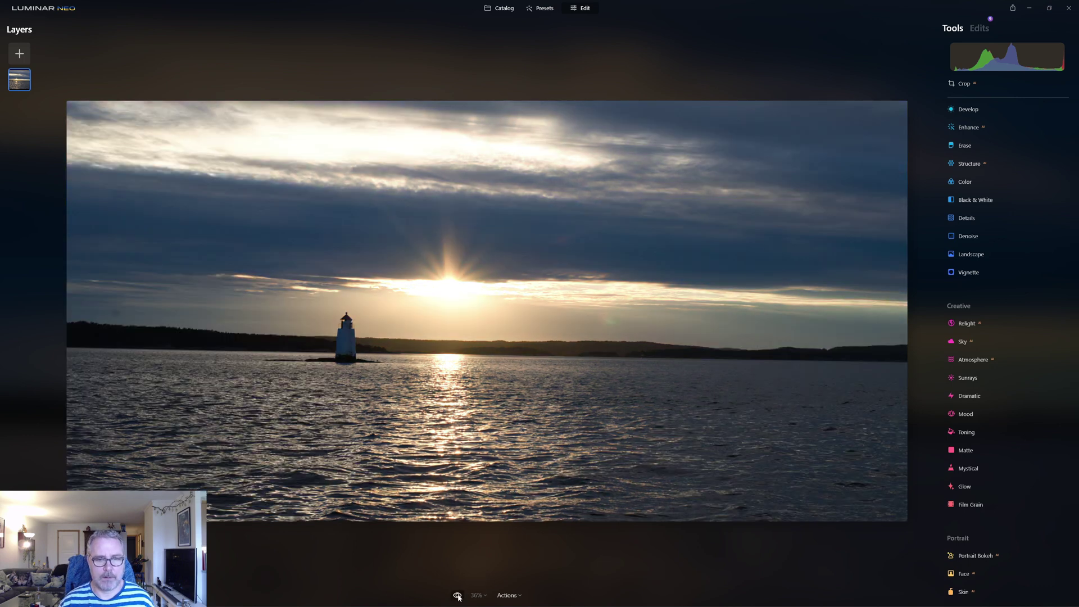
left_click(458, 595)
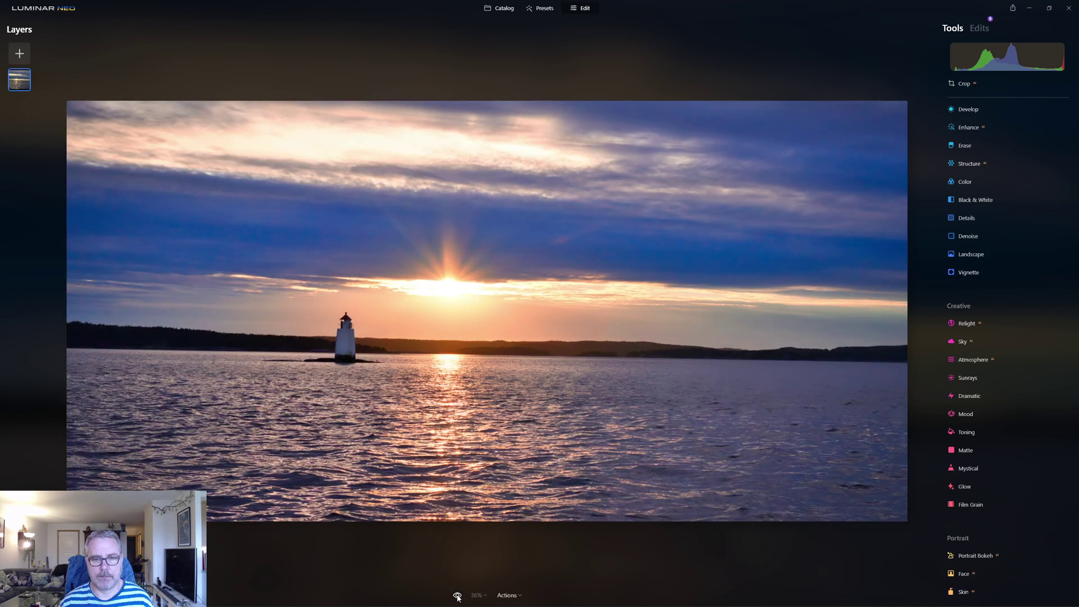